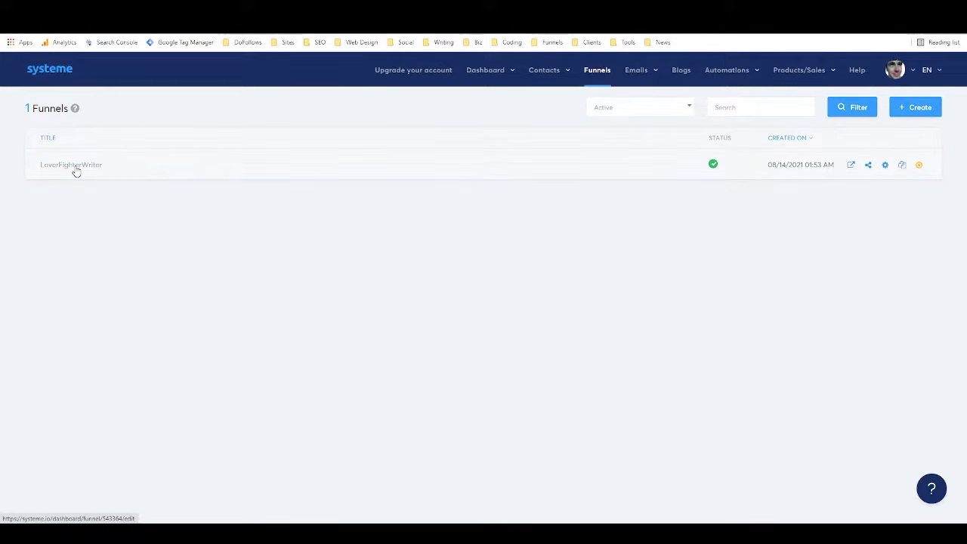
Create a custom funnel named 'Test', keeping U.S. Dollar as its currency.
{"action": "left_click", "coordinate": [922, 108]}
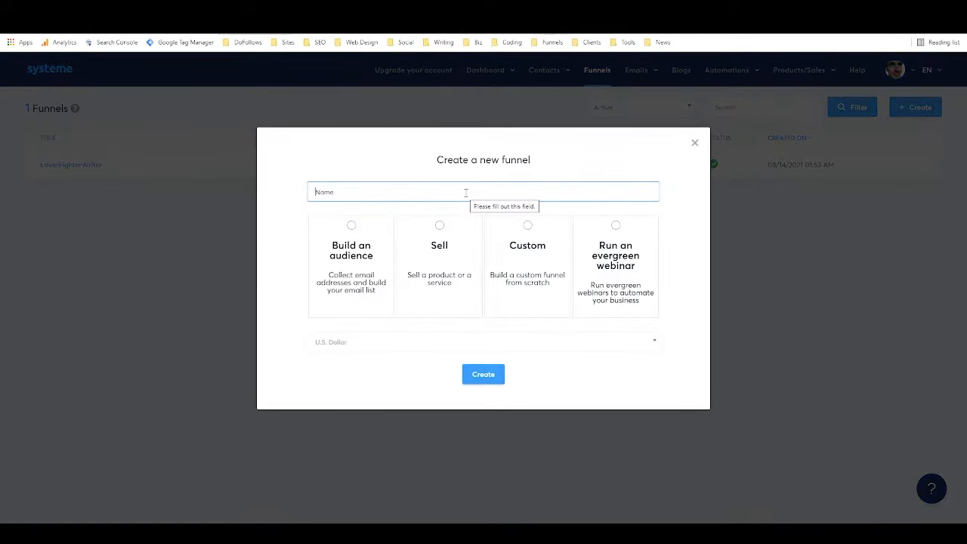
{"action": "type", "text": "Test"}
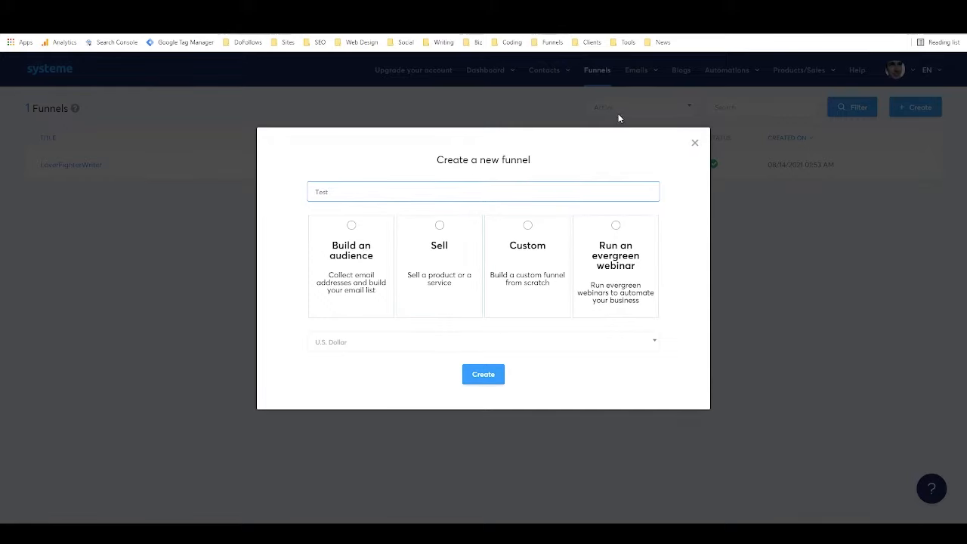
{"action": "left_click", "coordinate": [526, 229]}
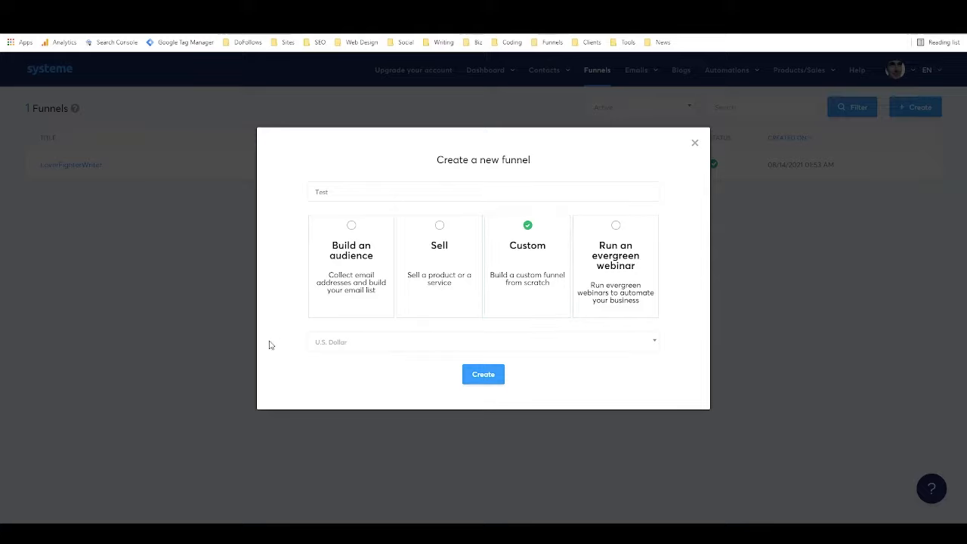
{"action": "left_click", "coordinate": [329, 347]}
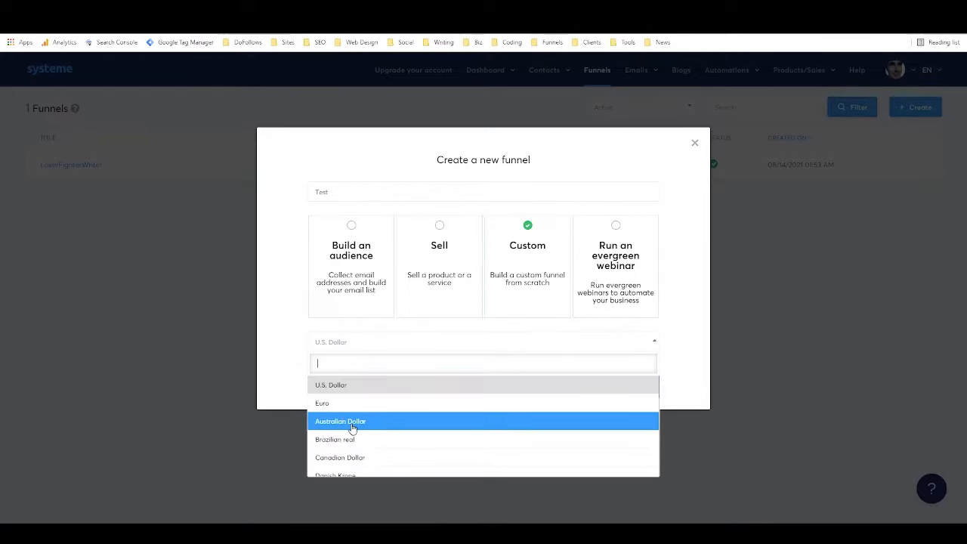
{"action": "scroll", "coordinate": [352, 428], "scroll_direction": "down", "scroll_amount": 3}
{"action": "scroll", "coordinate": [377, 403], "scroll_direction": "up", "scroll_amount": 3}
{"action": "left_click", "coordinate": [346, 389]}
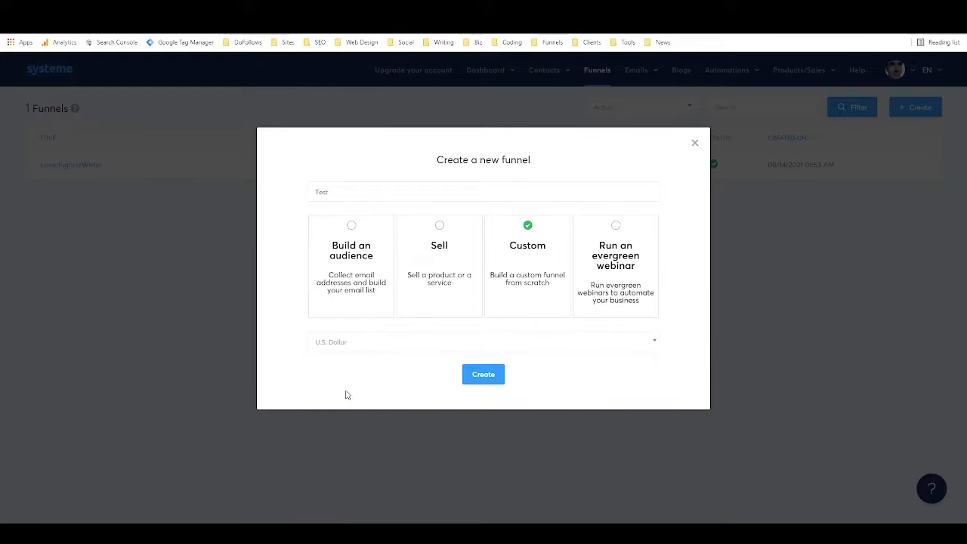
{"action": "left_click", "coordinate": [492, 375]}
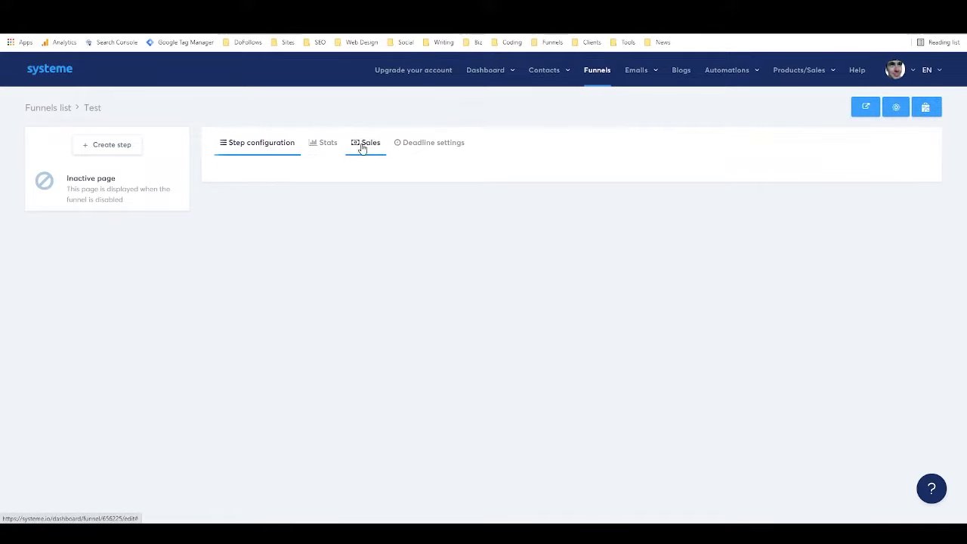
{"action": "left_click", "coordinate": [447, 151]}
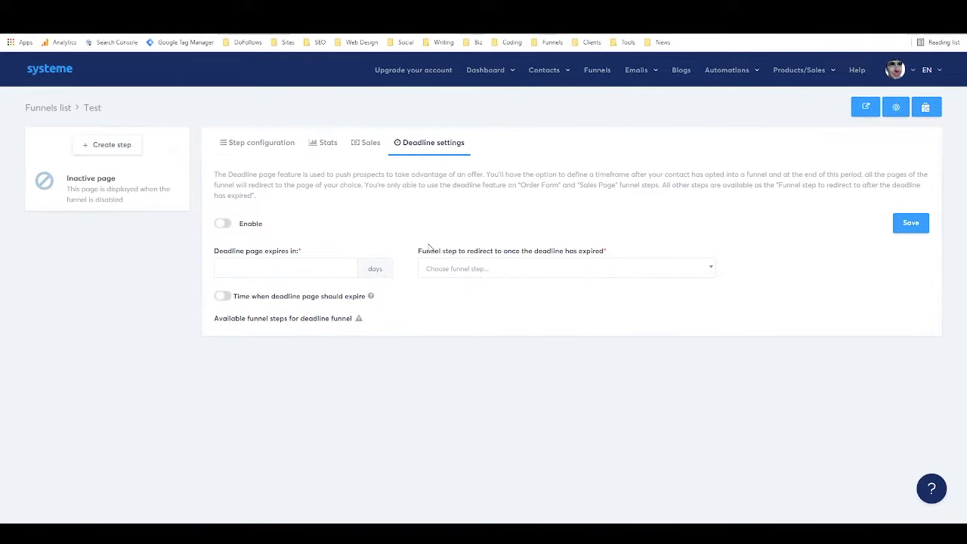
{"action": "left_click", "coordinate": [265, 144]}
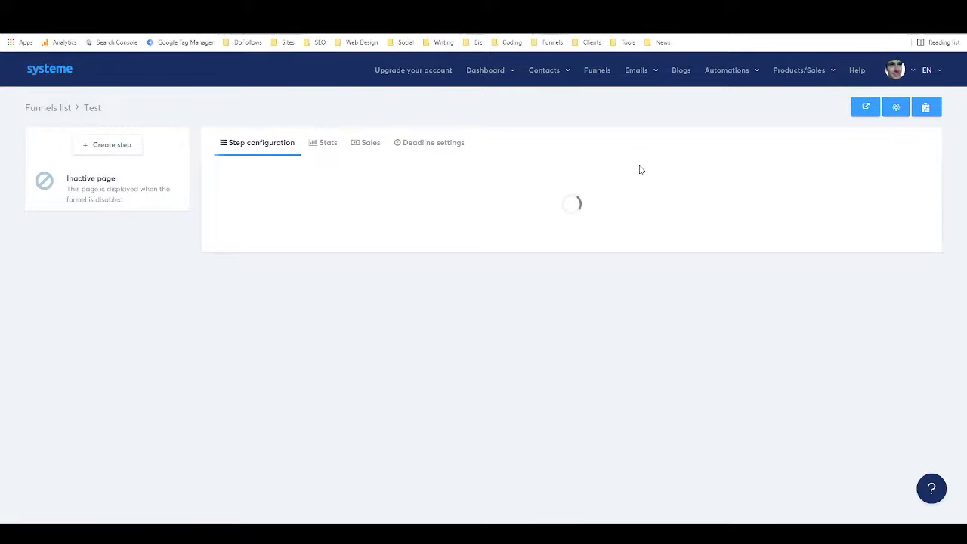
Add a step named 'test' with type Squeeze page and save it.
{"action": "left_click", "coordinate": [108, 148]}
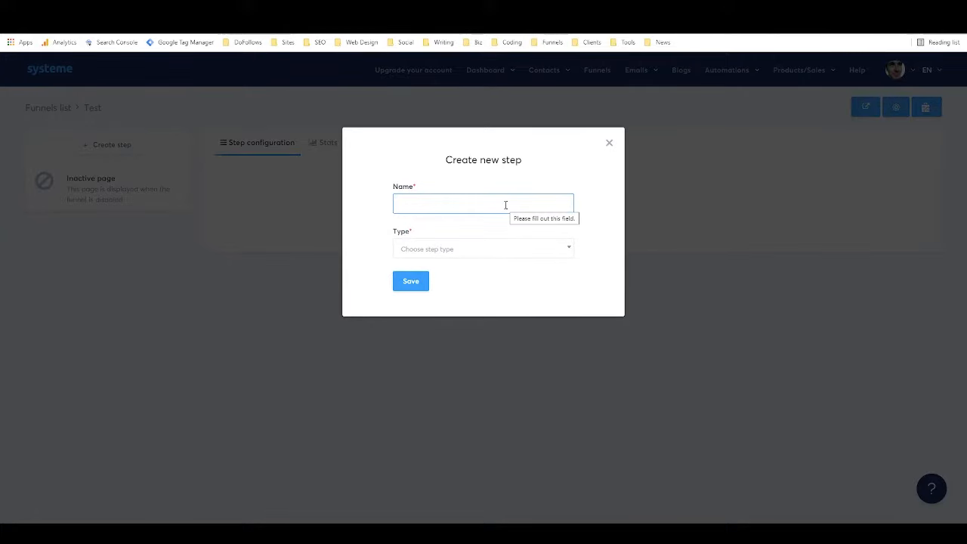
{"action": "type", "text": "test"}
{"action": "left_click", "coordinate": [517, 257]}
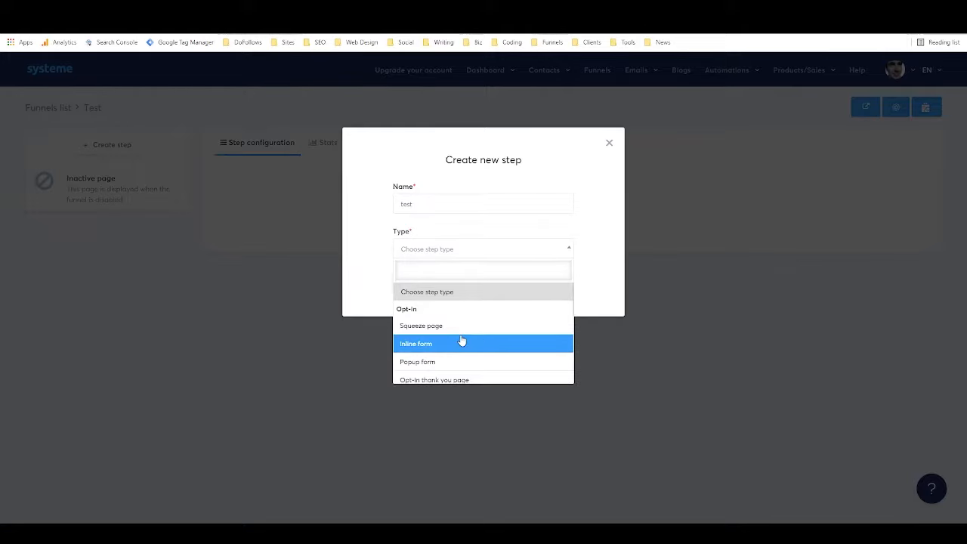
{"action": "scroll", "coordinate": [462, 341], "scroll_direction": "down", "scroll_amount": 1}
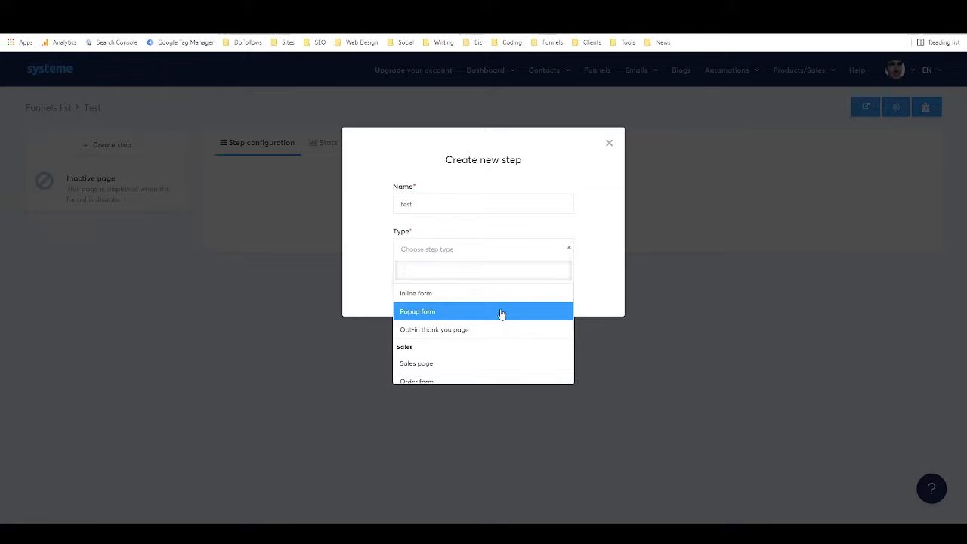
{"action": "scroll", "coordinate": [475, 330], "scroll_direction": "down", "scroll_amount": 1}
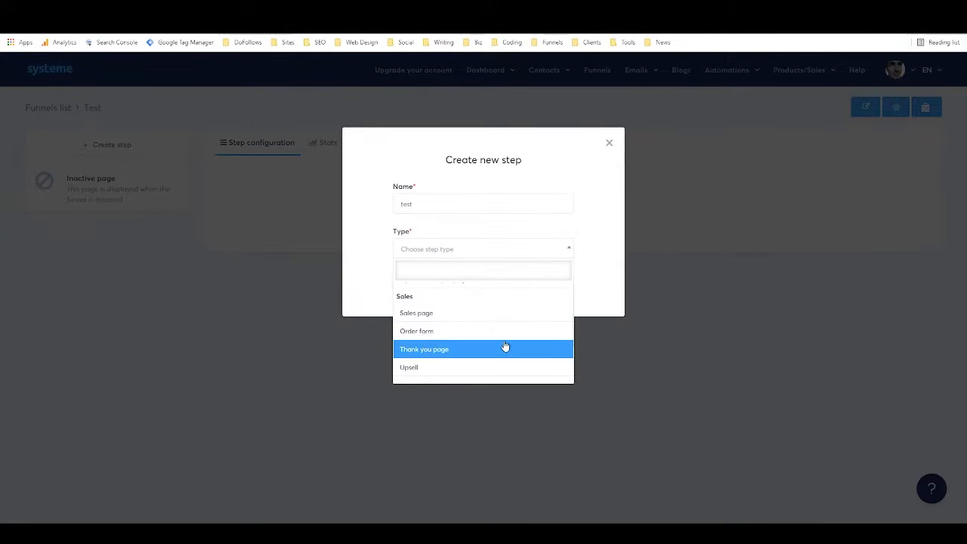
{"action": "scroll", "coordinate": [506, 344], "scroll_direction": "down", "scroll_amount": 1}
{"action": "scroll", "coordinate": [525, 340], "scroll_direction": "down", "scroll_amount": 1}
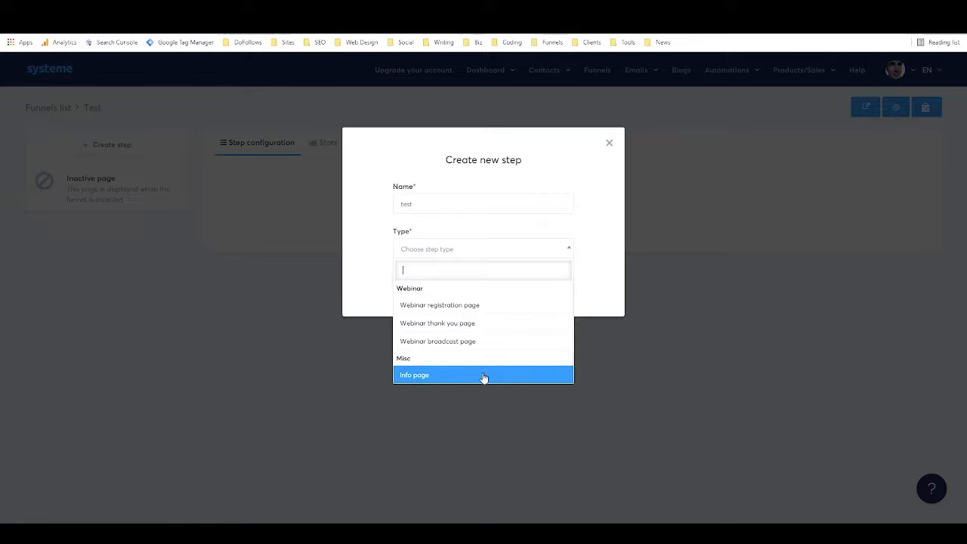
{"action": "scroll", "coordinate": [475, 352], "scroll_direction": "up", "scroll_amount": 5}
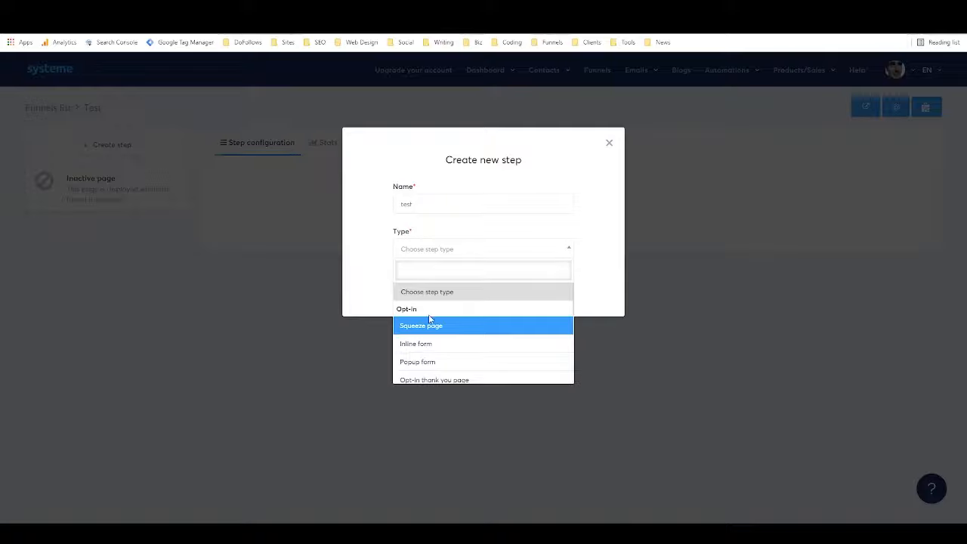
{"action": "left_click", "coordinate": [492, 332]}
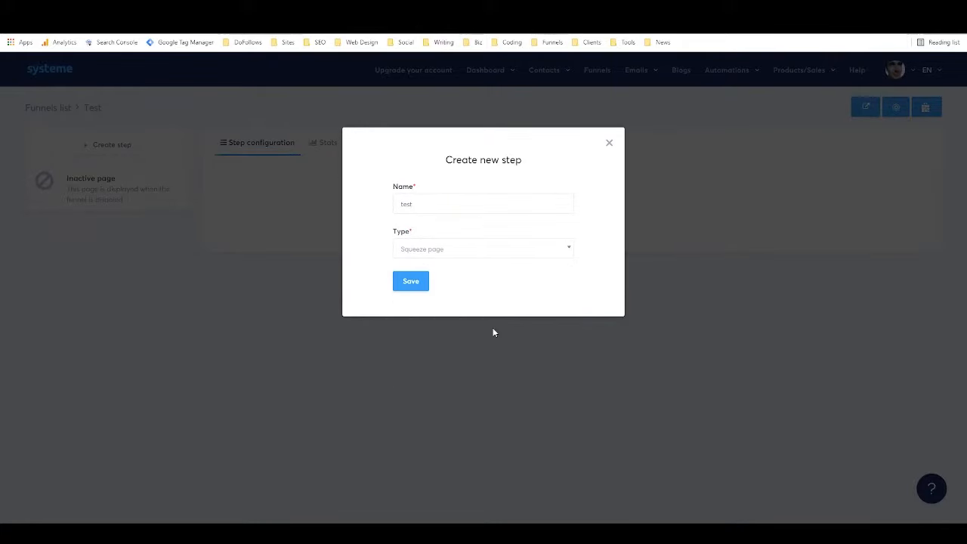
{"action": "left_click", "coordinate": [411, 281]}
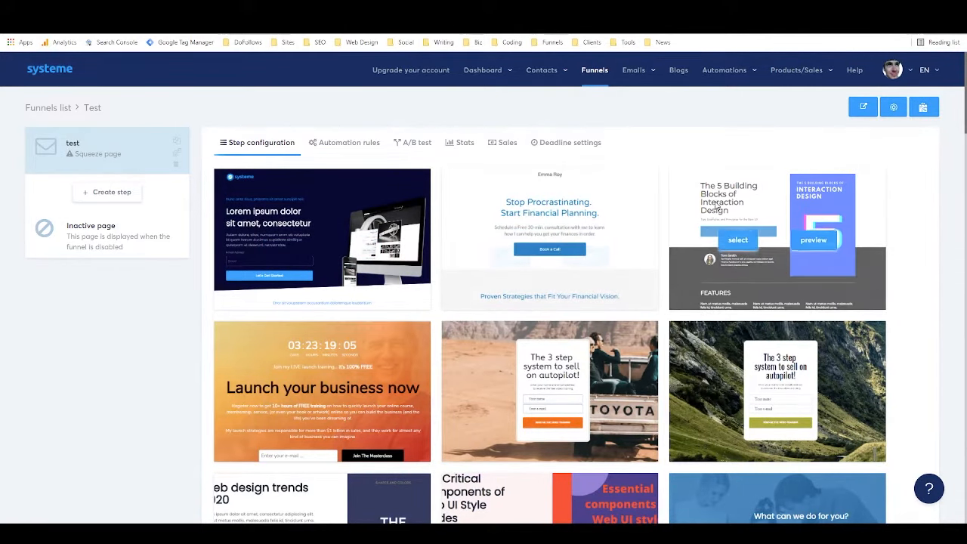
Browse the template gallery and apply the Stop Procrastinating template to the page.
{"action": "mouse_move", "coordinate": [743, 252]}
{"action": "scroll", "coordinate": [744, 251], "scroll_direction": "down", "scroll_amount": 4}
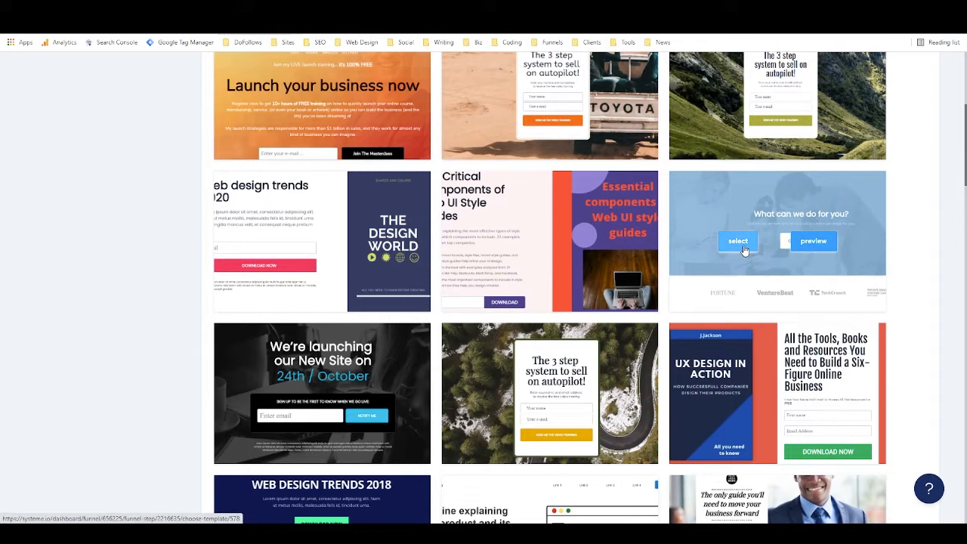
{"action": "scroll", "coordinate": [744, 250], "scroll_direction": "down", "scroll_amount": 2}
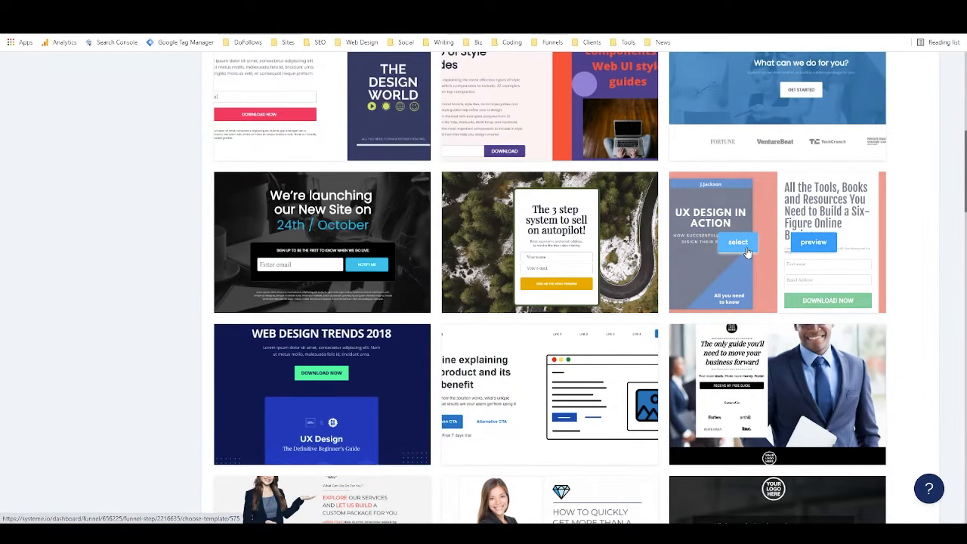
{"action": "scroll", "coordinate": [744, 255], "scroll_direction": "up", "scroll_amount": 3}
{"action": "scroll", "coordinate": [742, 254], "scroll_direction": "up", "scroll_amount": 3}
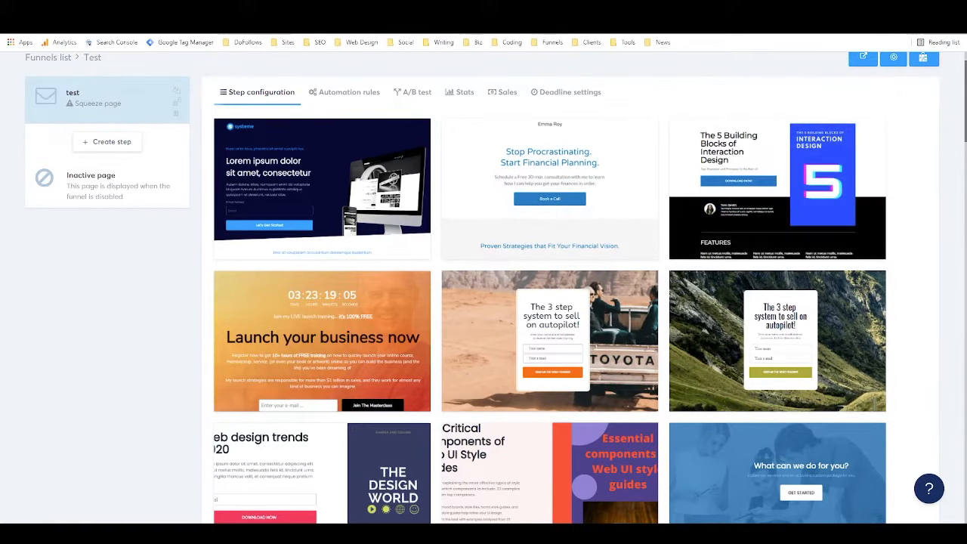
{"action": "mouse_move", "coordinate": [574, 172]}
{"action": "mouse_move", "coordinate": [553, 193]}
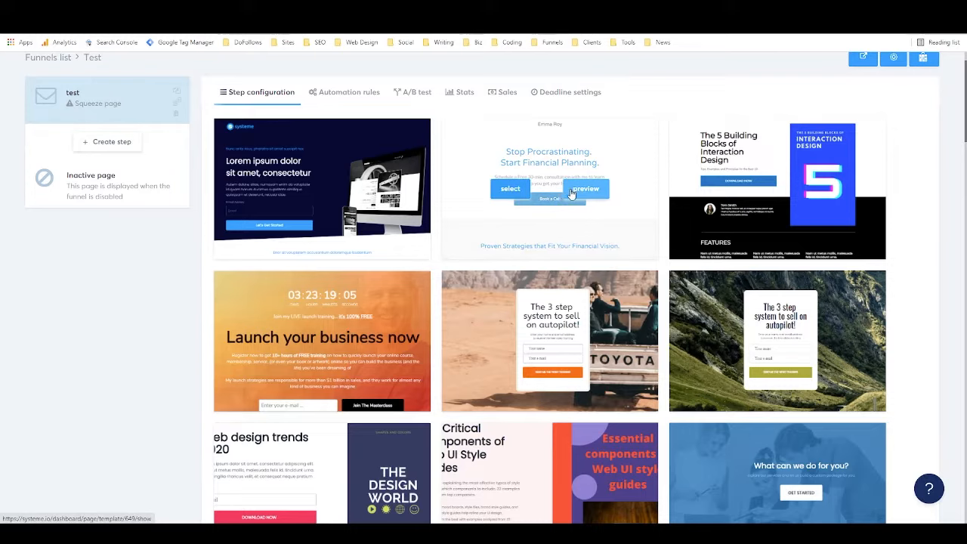
{"action": "left_click", "coordinate": [505, 194]}
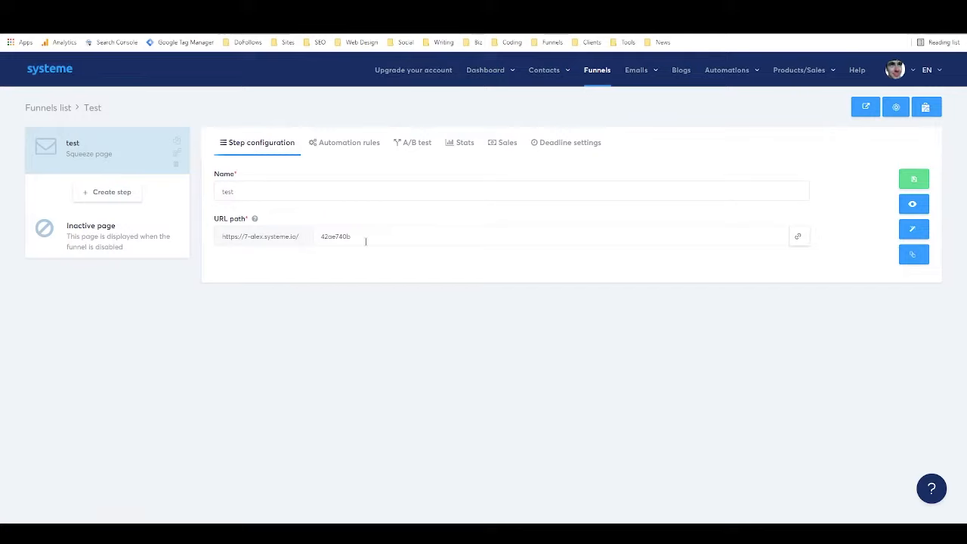
Replace the URL path 42ae740b with my-lp and save the funnel step.
{"action": "left_click", "coordinate": [394, 244]}
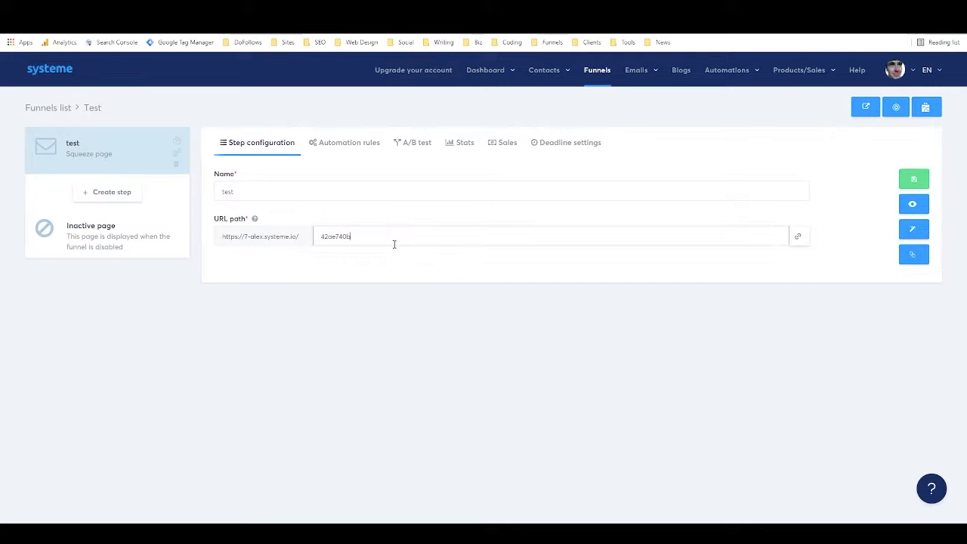
{"action": "double_click", "coordinate": [393, 244]}
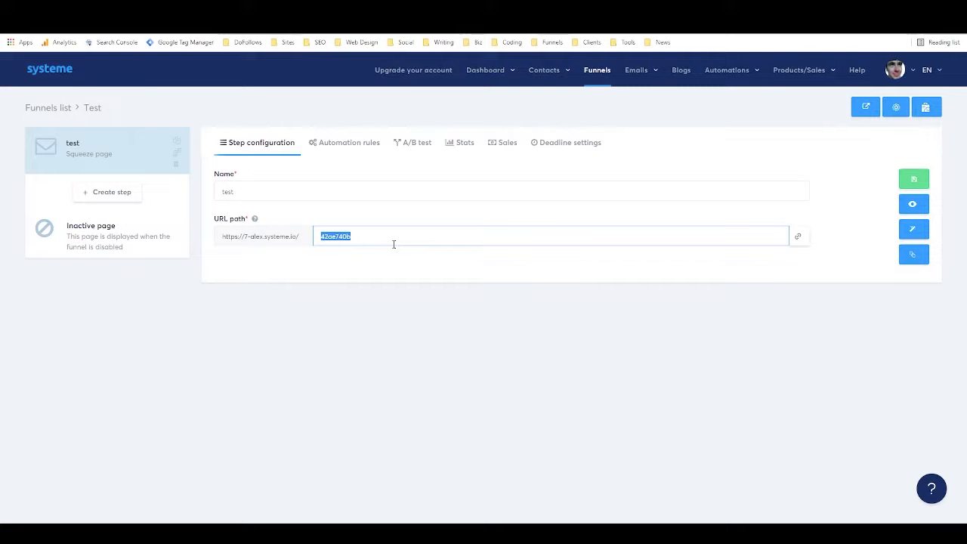
{"action": "type", "text": "my-lp"}
{"action": "left_click", "coordinate": [380, 265]}
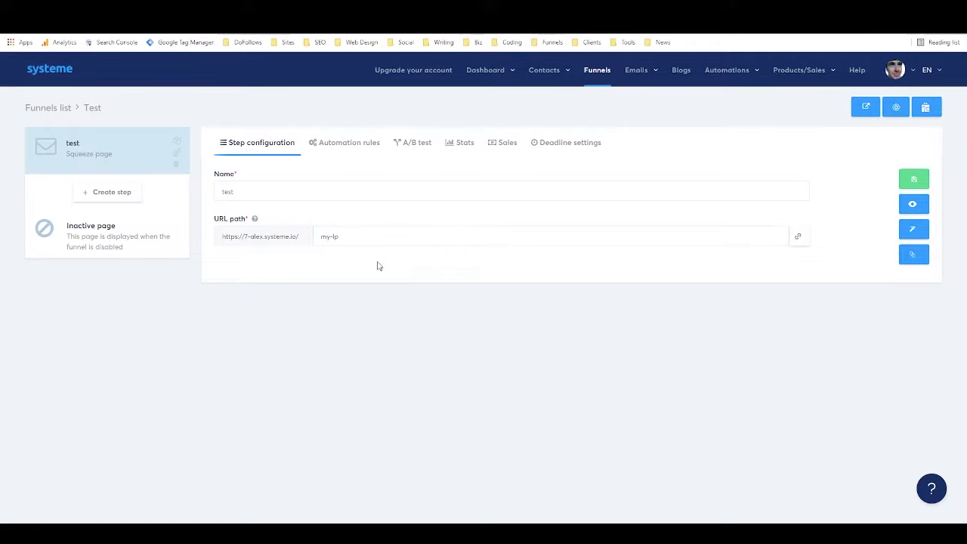
{"action": "left_click", "coordinate": [913, 179]}
{"action": "left_click", "coordinate": [913, 205]}
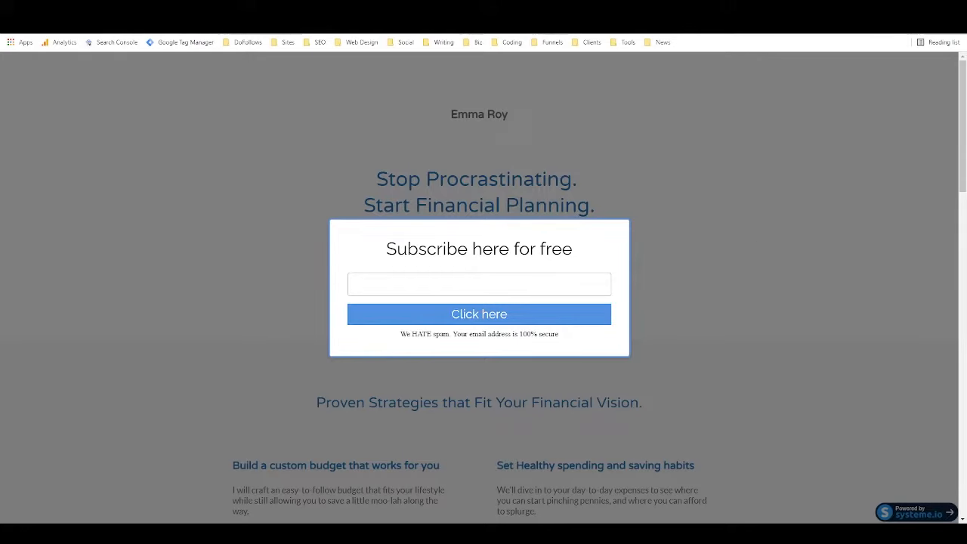
{"action": "key", "text": "ctrl+shift+Tab"}
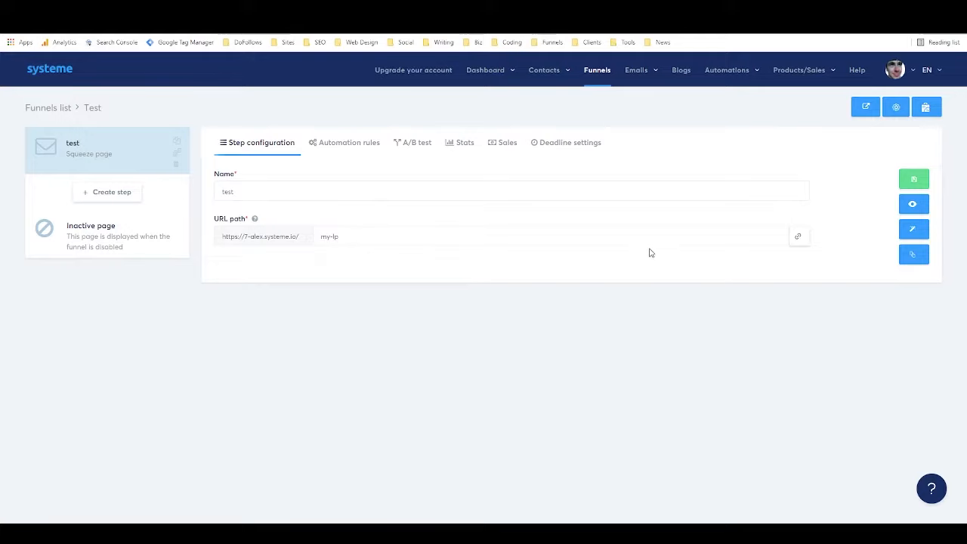
Open the test squeeze page in the page editor via Edit page.
{"action": "left_click", "coordinate": [914, 229]}
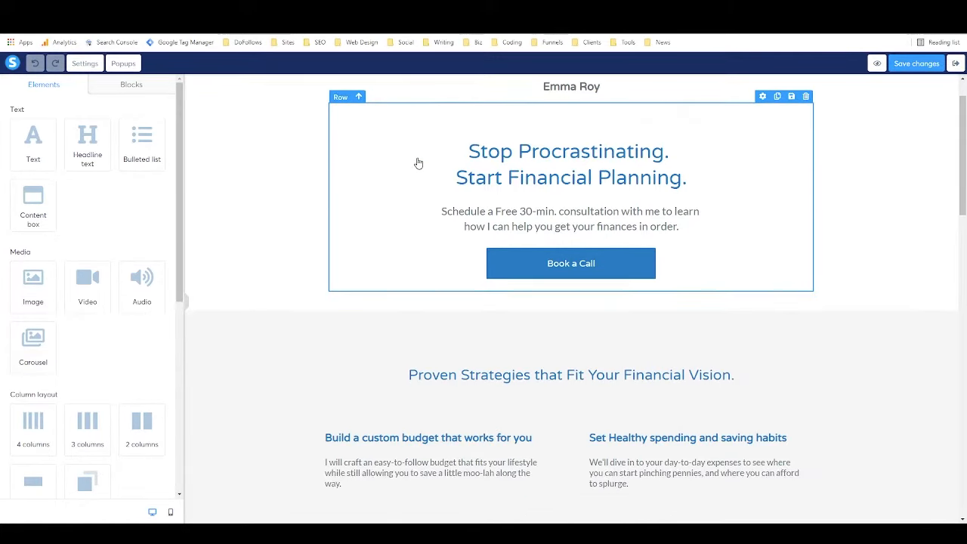
{"action": "scroll", "coordinate": [418, 158], "scroll_direction": "down", "scroll_amount": 3}
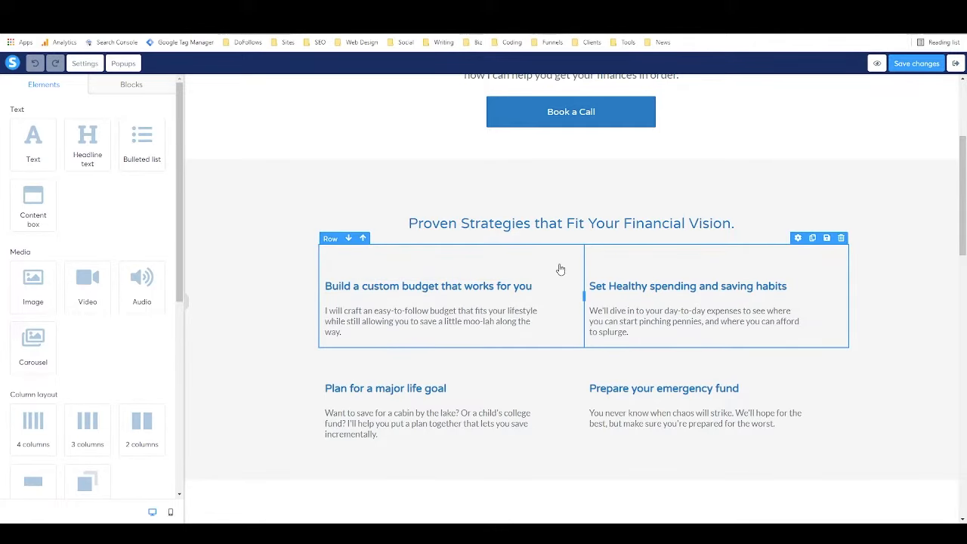
{"action": "scroll", "coordinate": [587, 280], "scroll_direction": "down", "scroll_amount": 4}
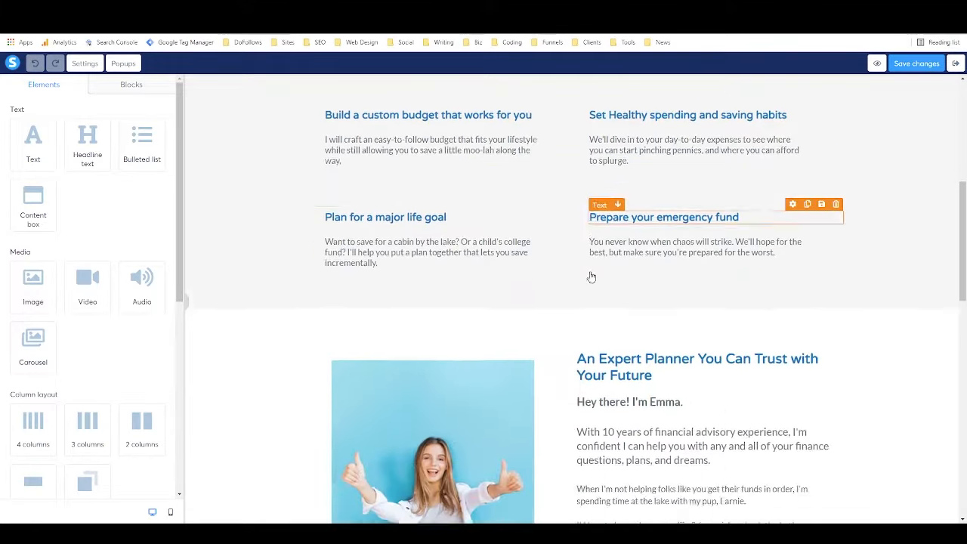
{"action": "scroll", "coordinate": [599, 243], "scroll_direction": "down", "scroll_amount": 3}
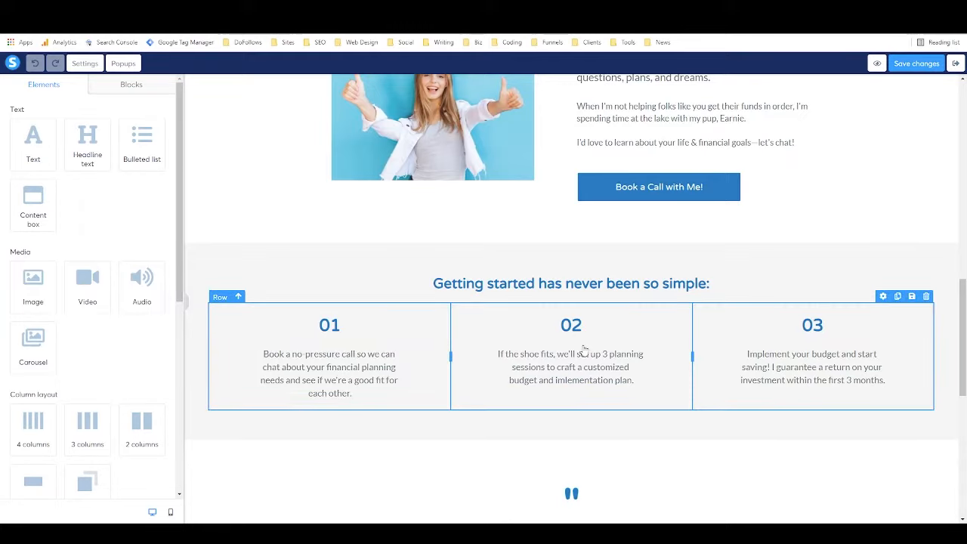
{"action": "scroll", "coordinate": [771, 333], "scroll_direction": "down", "scroll_amount": 2}
{"action": "scroll", "coordinate": [767, 329], "scroll_direction": "down", "scroll_amount": 3}
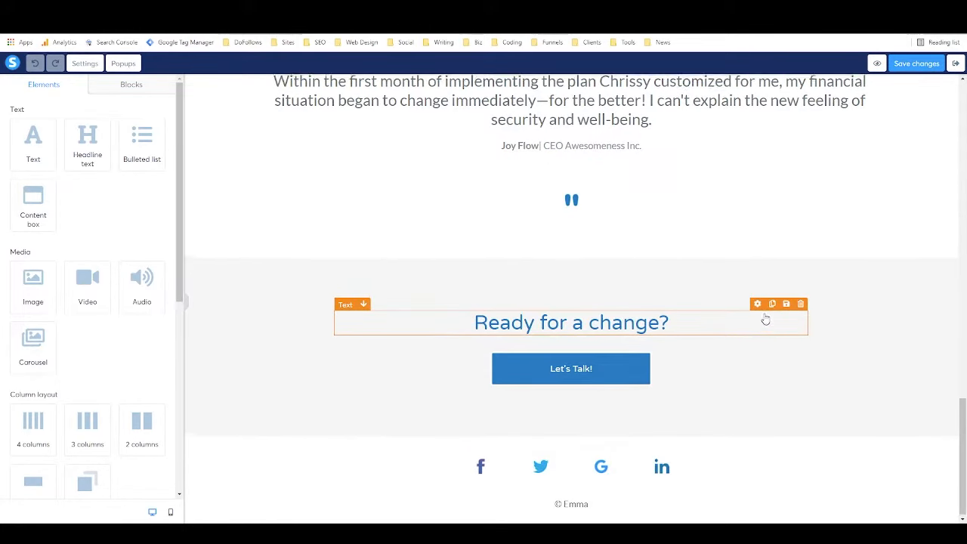
{"action": "scroll", "coordinate": [764, 322], "scroll_direction": "up", "scroll_amount": 4}
{"action": "scroll", "coordinate": [760, 320], "scroll_direction": "up", "scroll_amount": 4}
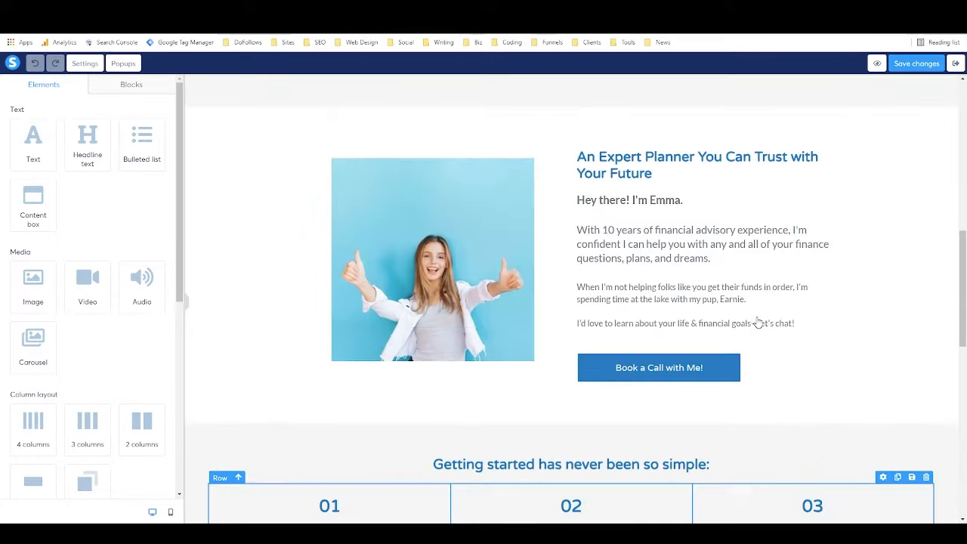
{"action": "scroll", "coordinate": [744, 319], "scroll_direction": "down", "scroll_amount": 2}
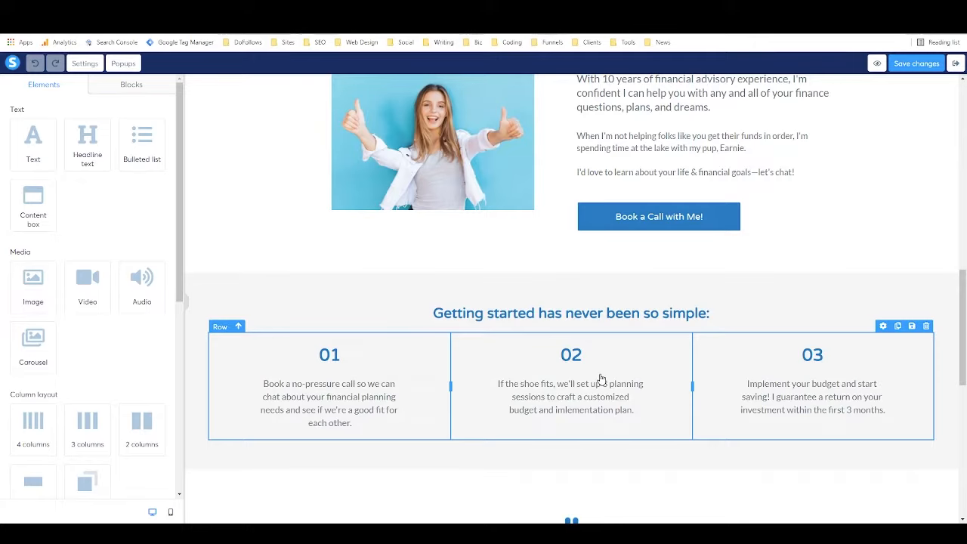
{"action": "scroll", "coordinate": [614, 340], "scroll_direction": "up", "scroll_amount": 2}
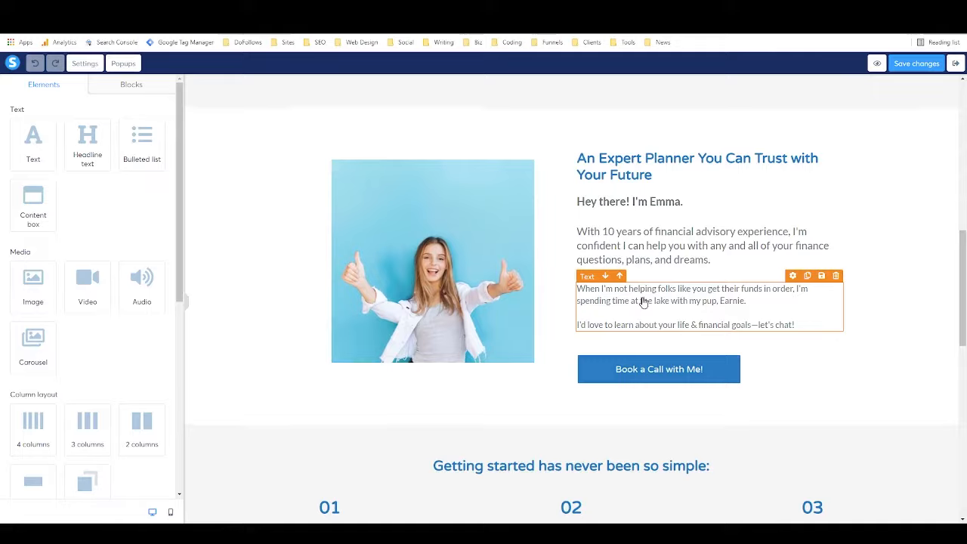
{"action": "scroll", "coordinate": [642, 301], "scroll_direction": "up", "scroll_amount": 7}
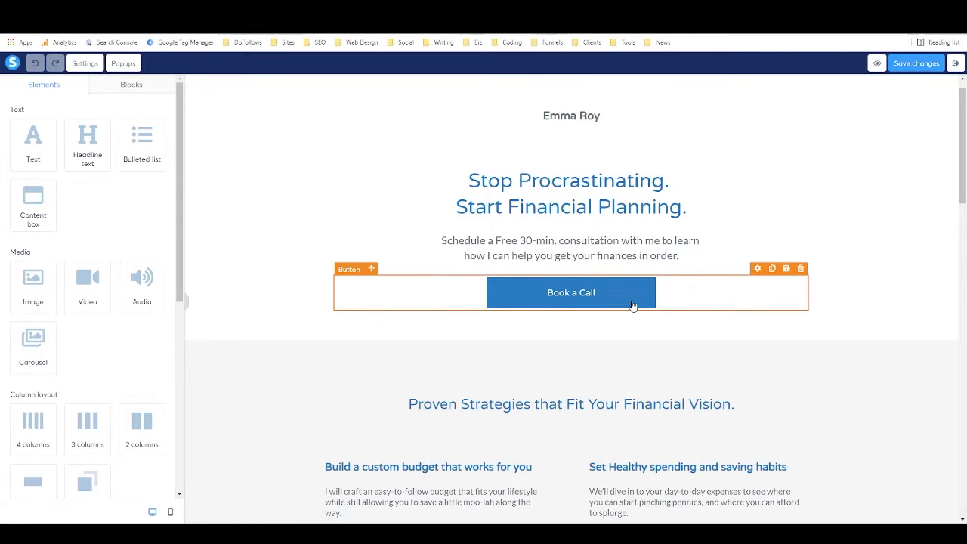
{"action": "scroll", "coordinate": [733, 256], "scroll_direction": "up", "scroll_amount": 1}
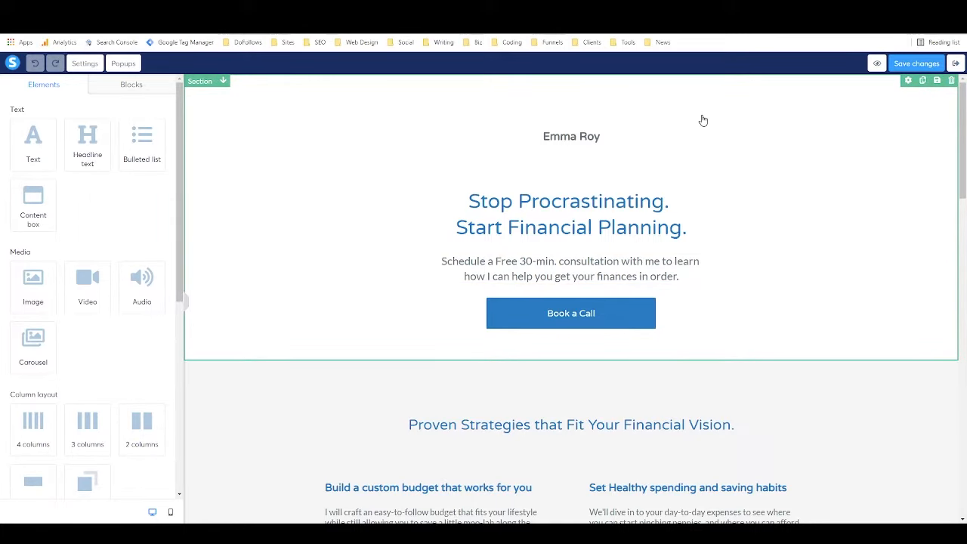
{"action": "left_click", "coordinate": [308, 161]}
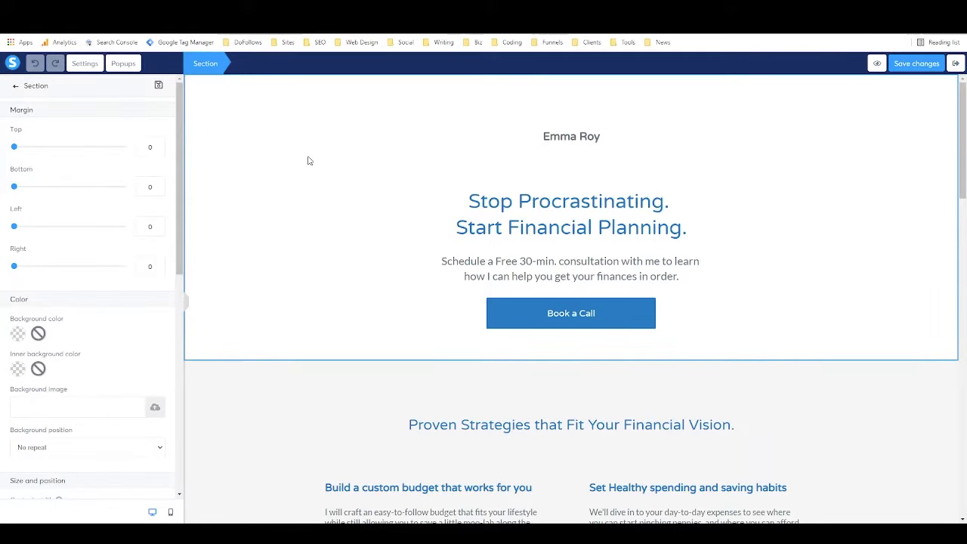
{"action": "left_click", "coordinate": [284, 423]}
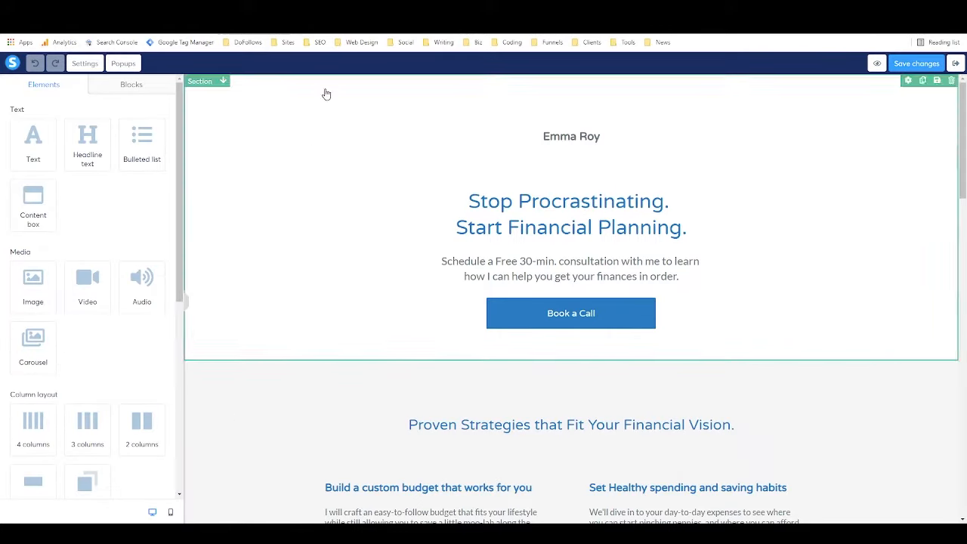
{"action": "left_click", "coordinate": [102, 88]}
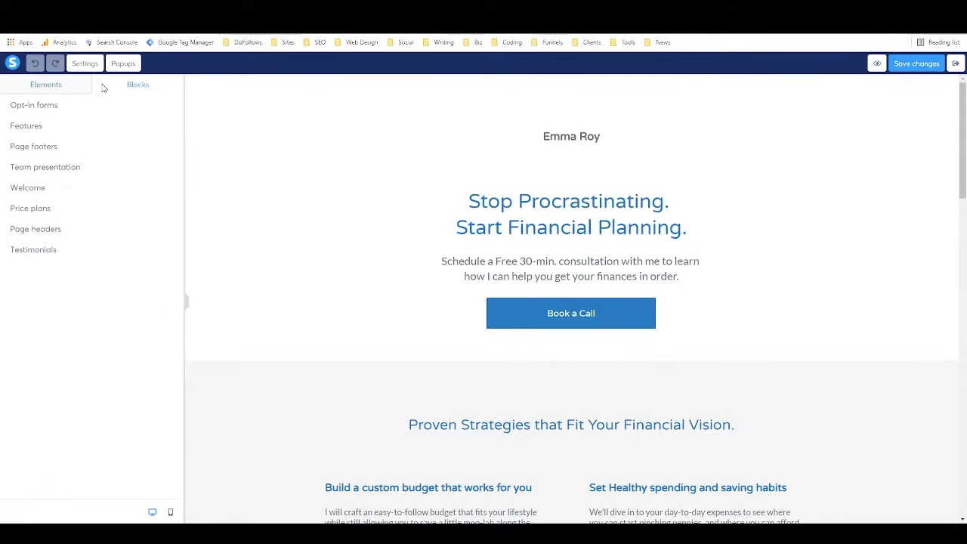
{"action": "left_click", "coordinate": [82, 107]}
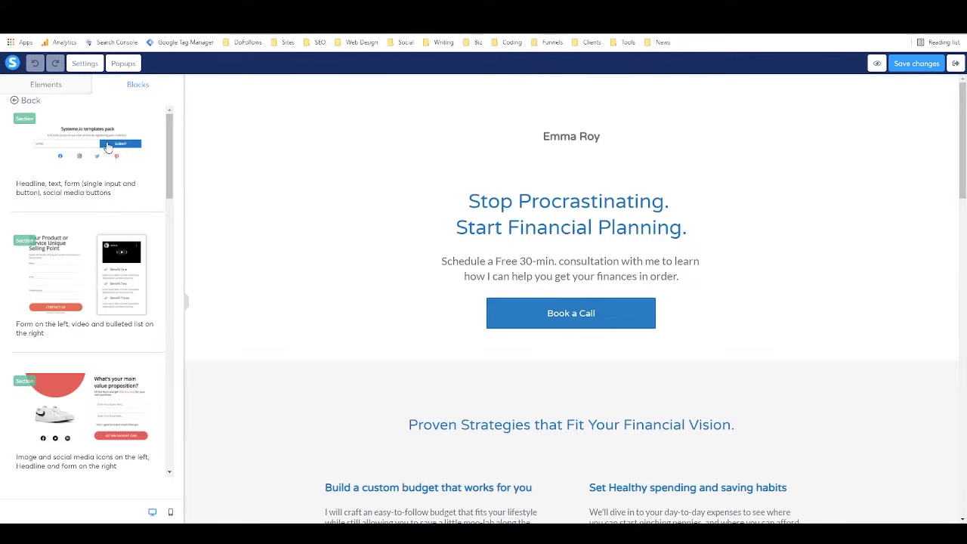
{"action": "scroll", "coordinate": [103, 272], "scroll_direction": "down", "scroll_amount": 2}
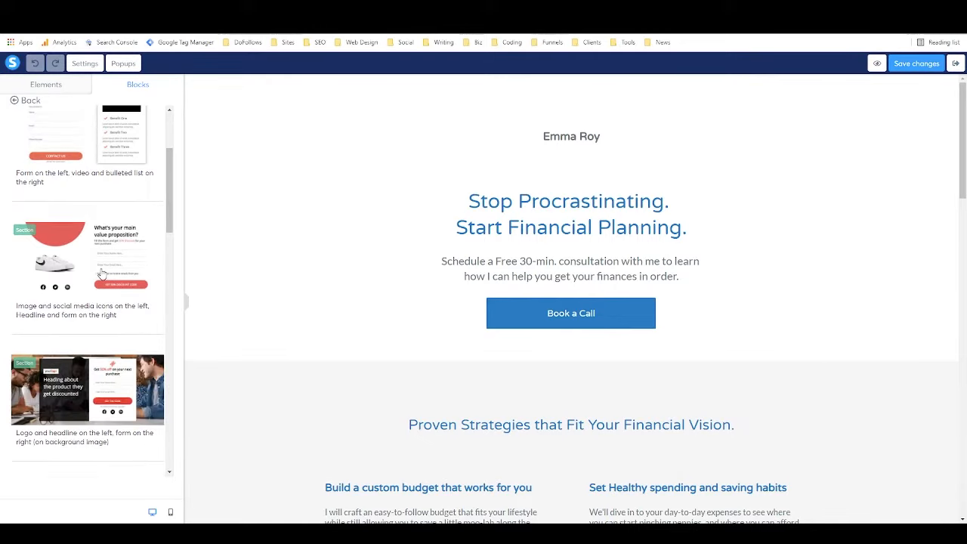
{"action": "scroll", "coordinate": [63, 290], "scroll_direction": "up", "scroll_amount": 1}
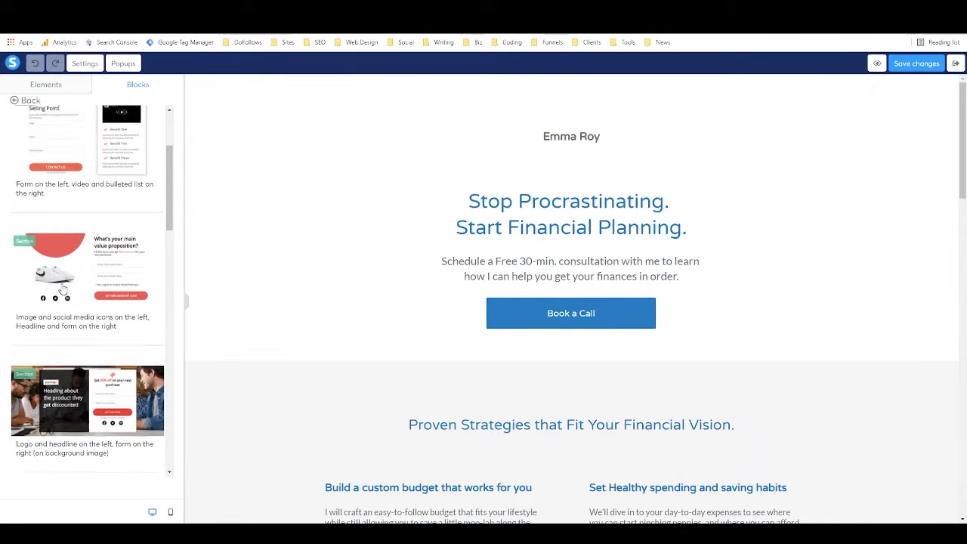
{"action": "scroll", "coordinate": [63, 289], "scroll_direction": "up", "scroll_amount": 2}
{"action": "left_click", "coordinate": [64, 85]}
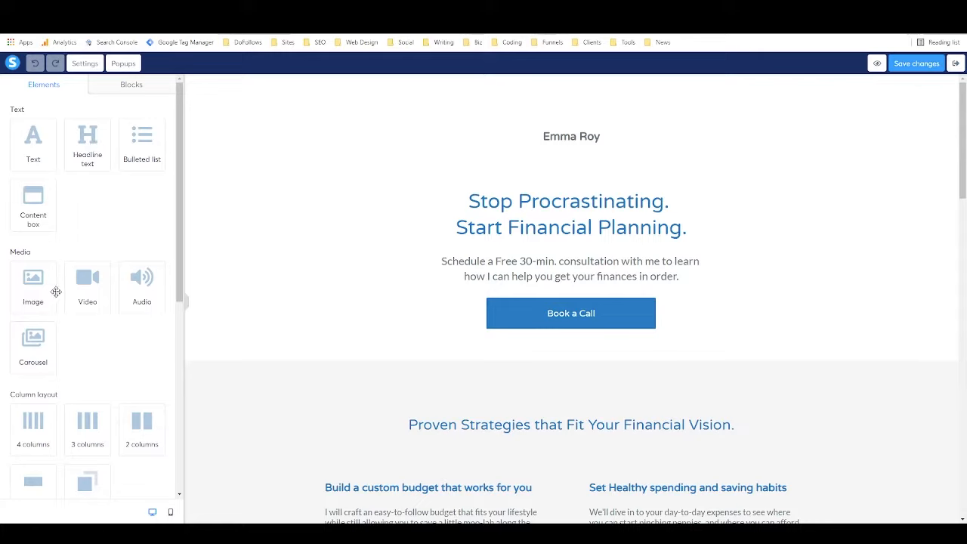
{"action": "scroll", "coordinate": [164, 292], "scroll_direction": "down", "scroll_amount": 1}
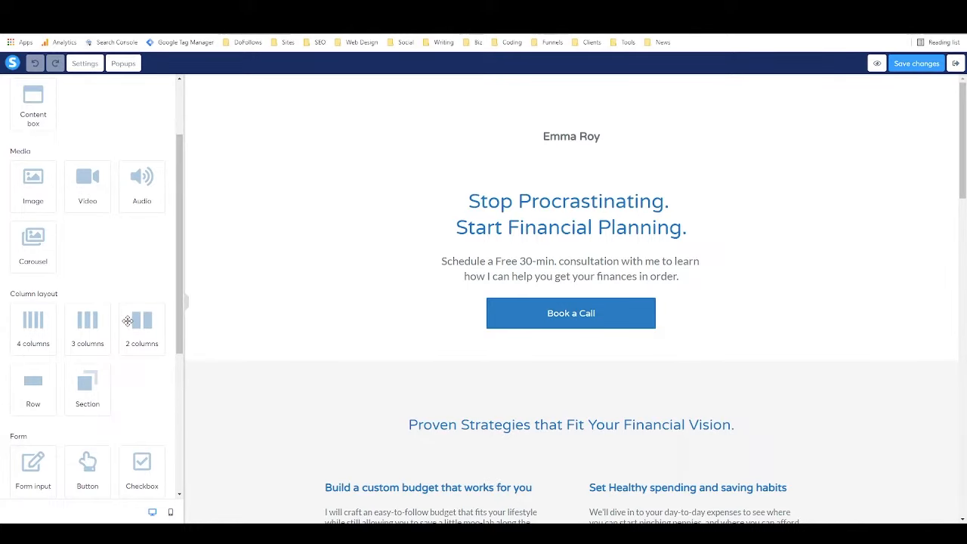
{"action": "scroll", "coordinate": [127, 321], "scroll_direction": "down", "scroll_amount": 3}
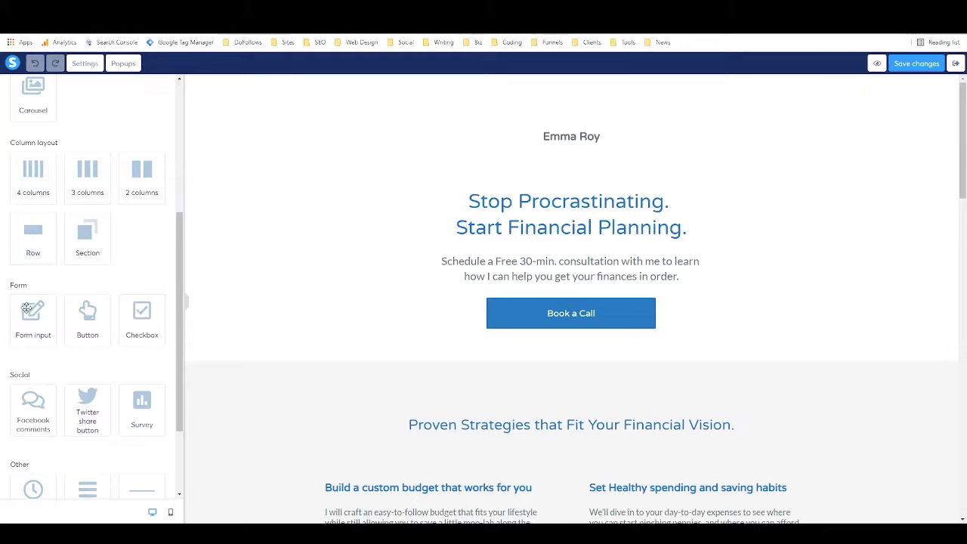
{"action": "scroll", "coordinate": [161, 323], "scroll_direction": "down", "scroll_amount": 2}
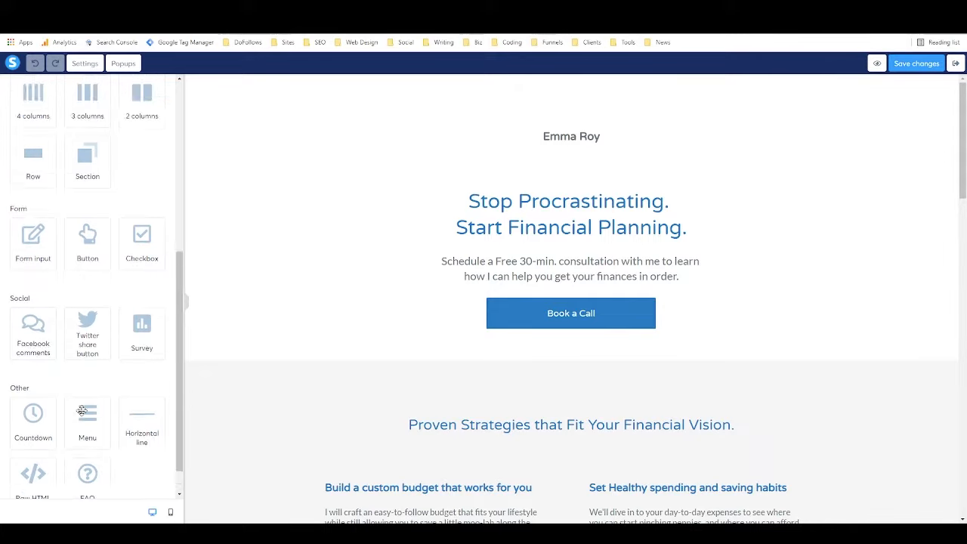
{"action": "scroll", "coordinate": [74, 408], "scroll_direction": "up", "scroll_amount": 5}
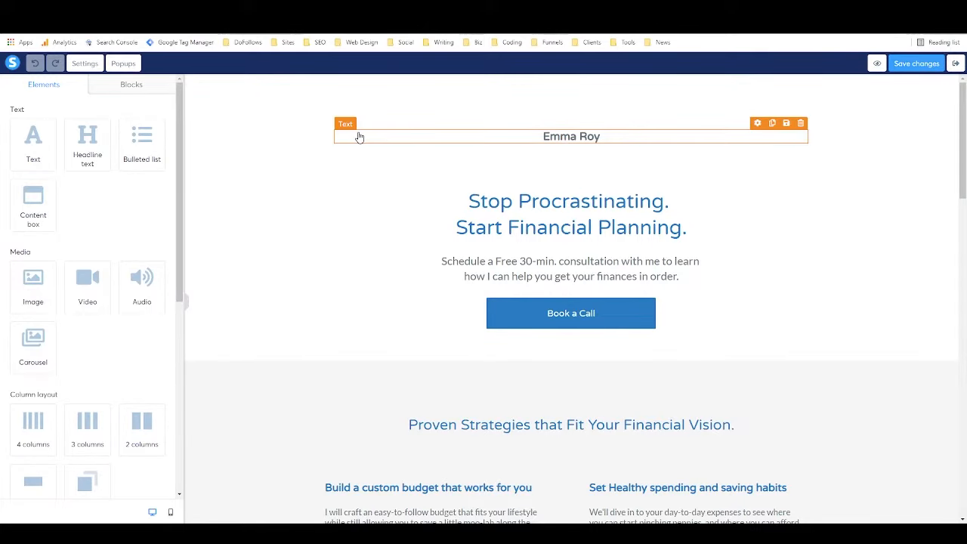
Select the name text and main headline to inspect their text settings.
{"action": "left_click", "coordinate": [618, 144]}
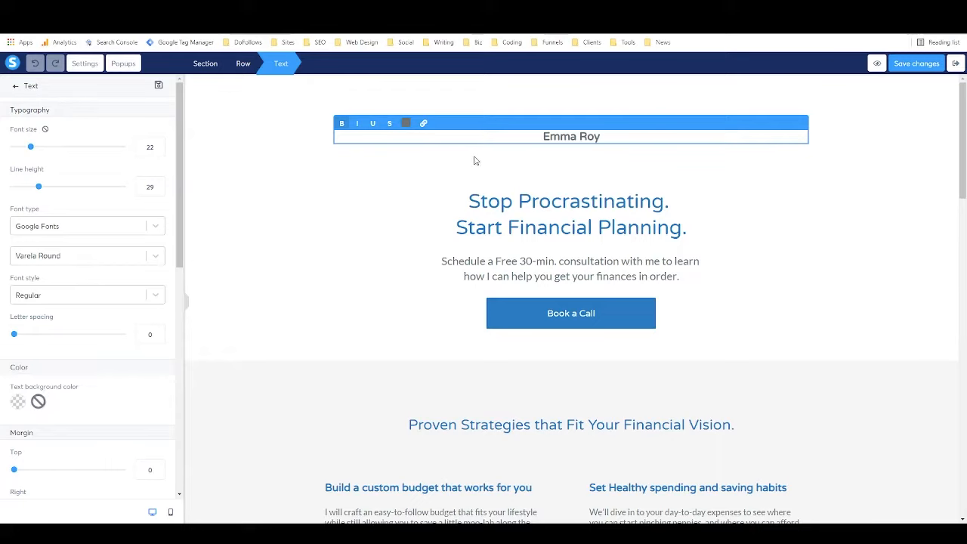
{"action": "left_click", "coordinate": [527, 209]}
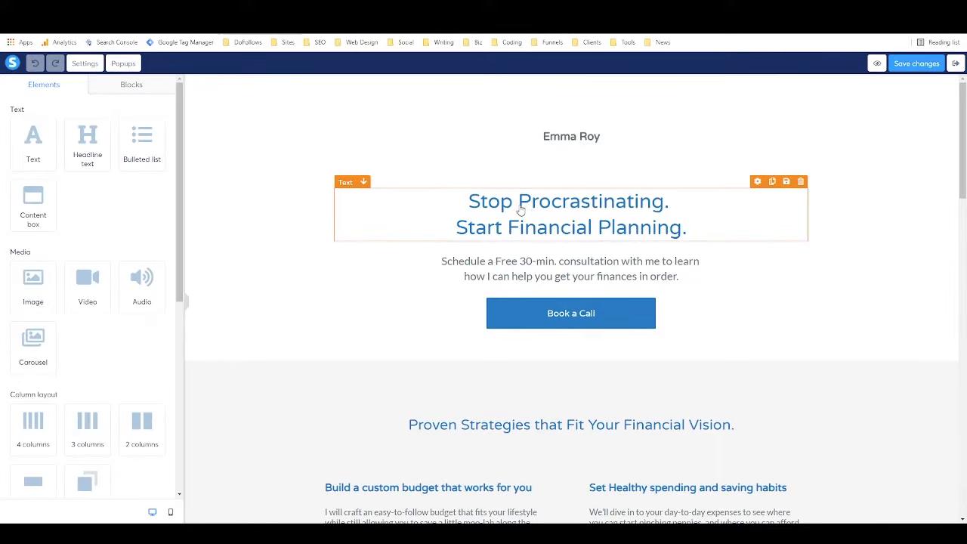
{"action": "left_click", "coordinate": [521, 210]}
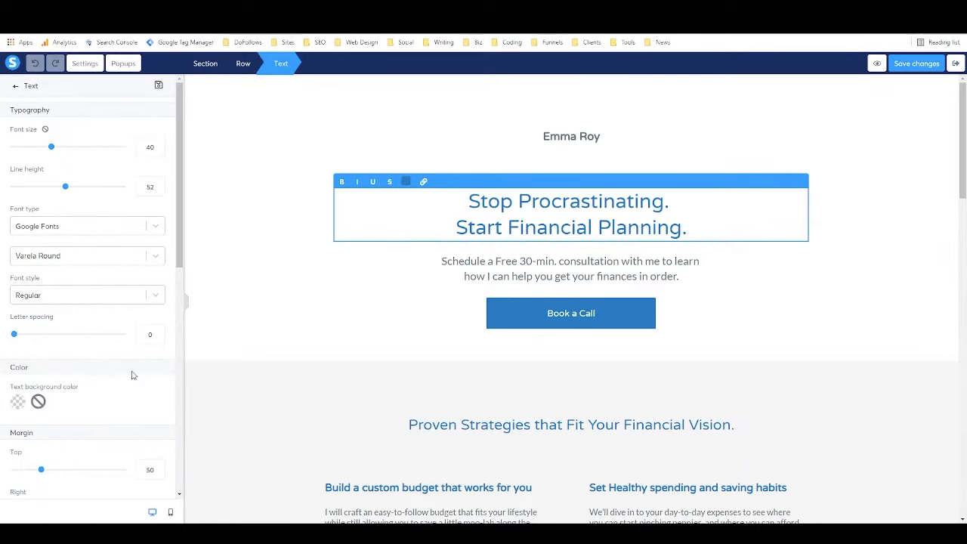
{"action": "left_click", "coordinate": [272, 268]}
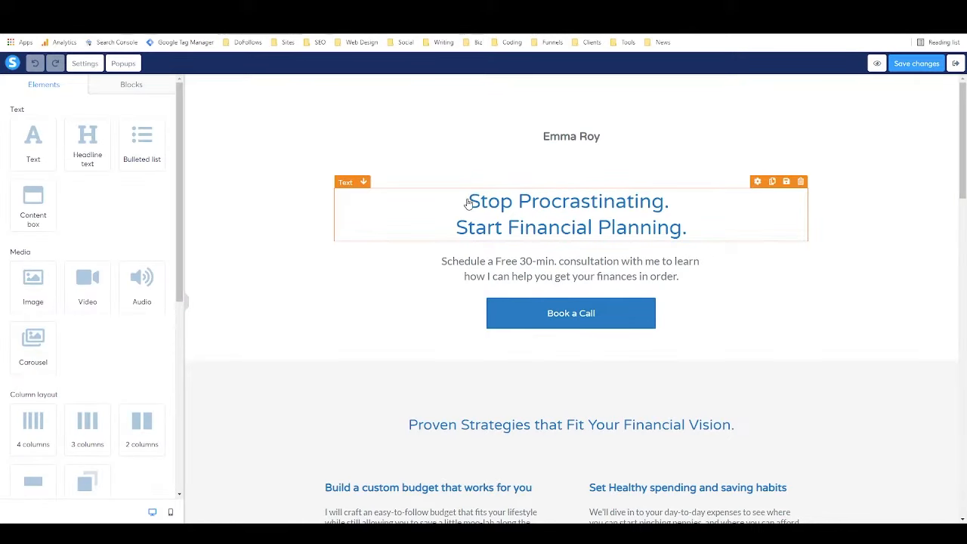
Open the hero row settings and adjust its margins, leaving bottom margin at 0.
{"action": "left_click", "coordinate": [417, 247]}
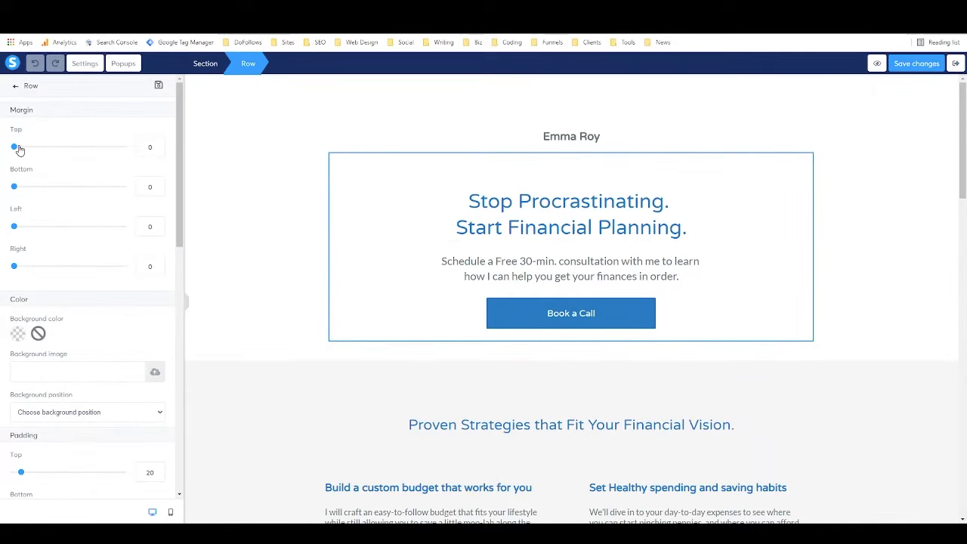
{"action": "mouse_move", "coordinate": [16, 148]}
{"action": "left_mouse_down"}
{"action": "mouse_move", "coordinate": [81, 147]}
{"action": "mouse_move", "coordinate": [7, 154]}
{"action": "left_mouse_up"}
{"action": "mouse_move", "coordinate": [16, 187]}
{"action": "left_mouse_down"}
{"action": "mouse_move", "coordinate": [65, 188]}
{"action": "mouse_move", "coordinate": [8, 189]}
{"action": "left_mouse_up"}
{"action": "scroll", "coordinate": [91, 168], "scroll_direction": "down", "scroll_amount": 1}
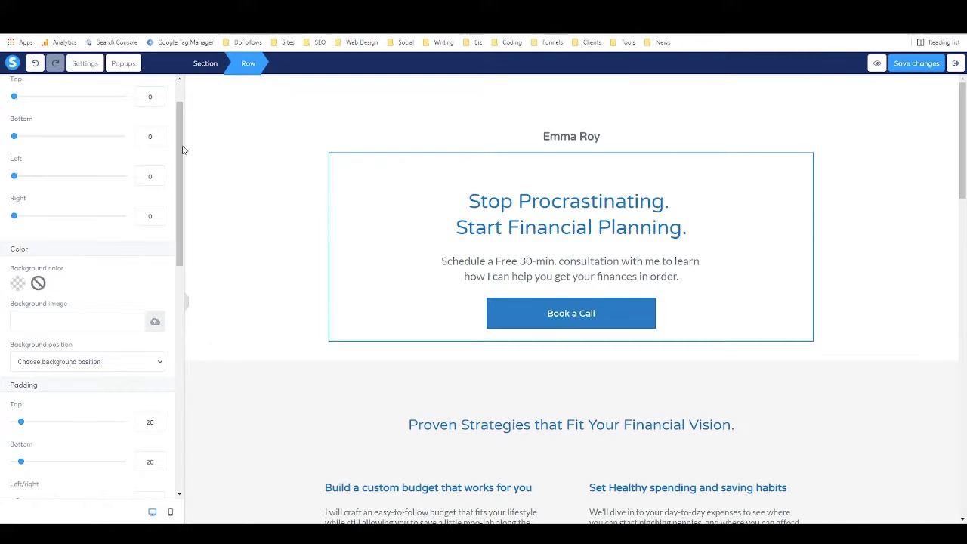
{"action": "scroll", "coordinate": [78, 281], "scroll_direction": "up", "scroll_amount": 1}
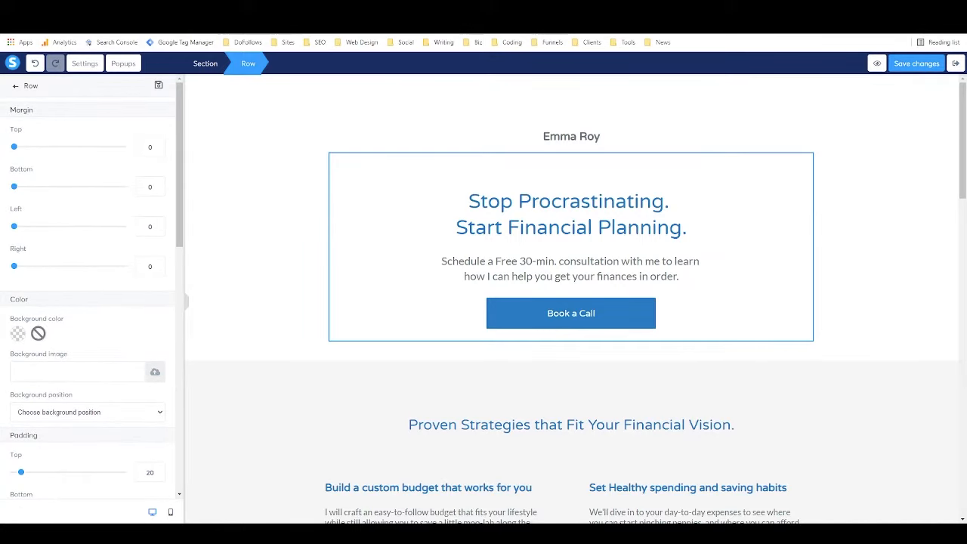
Overwrite the name line at the top of the page with the new author's full name.
{"action": "left_click", "coordinate": [567, 136]}
{"action": "left_click", "coordinate": [583, 137]}
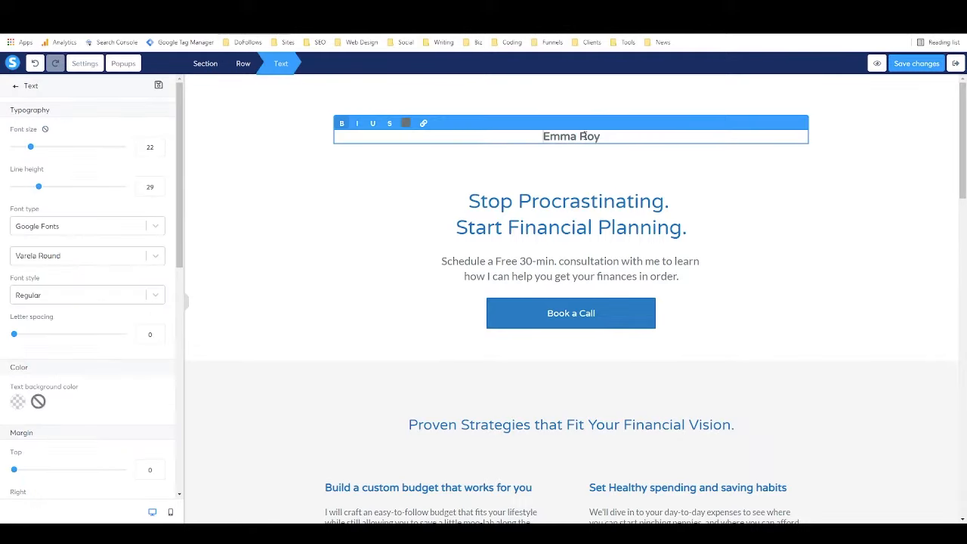
{"action": "triple_click", "coordinate": [584, 136]}
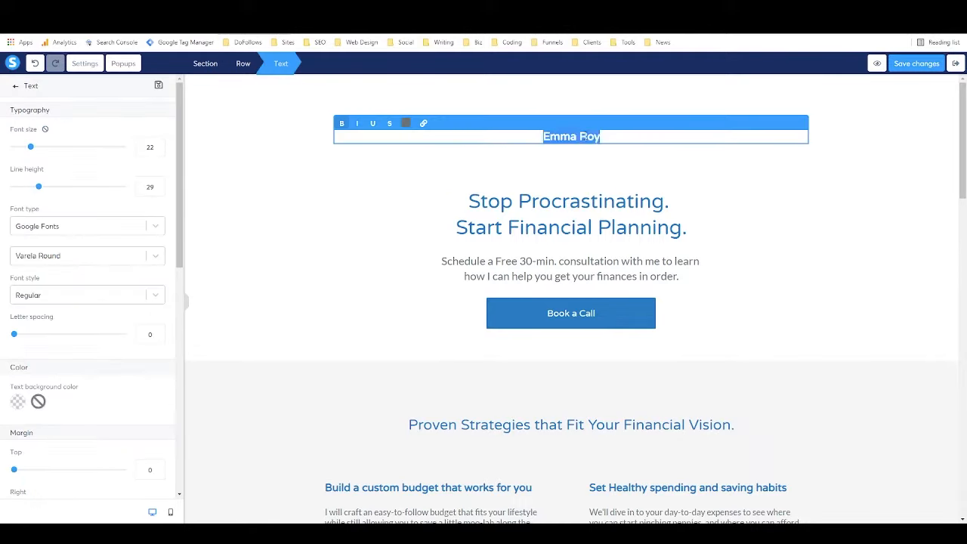
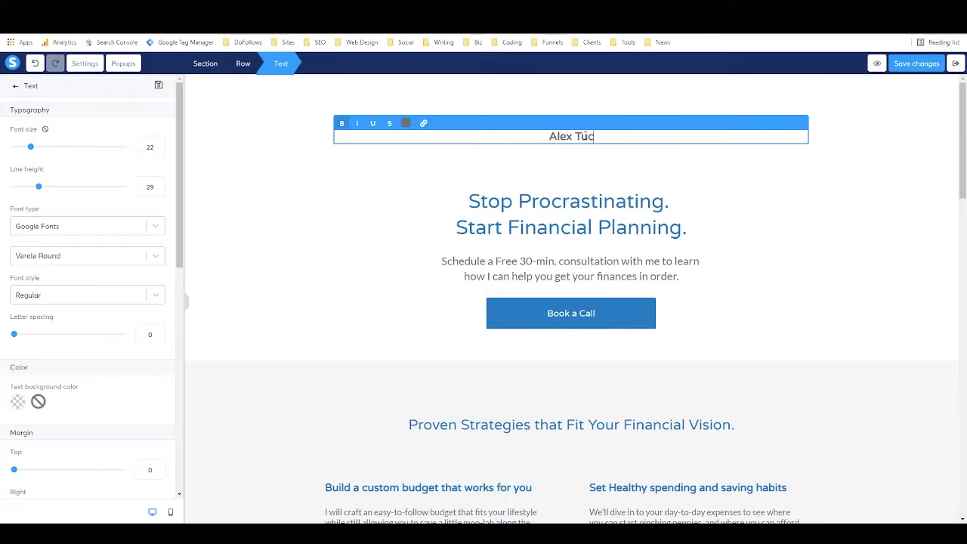
{"action": "left_click", "coordinate": [229, 187]}
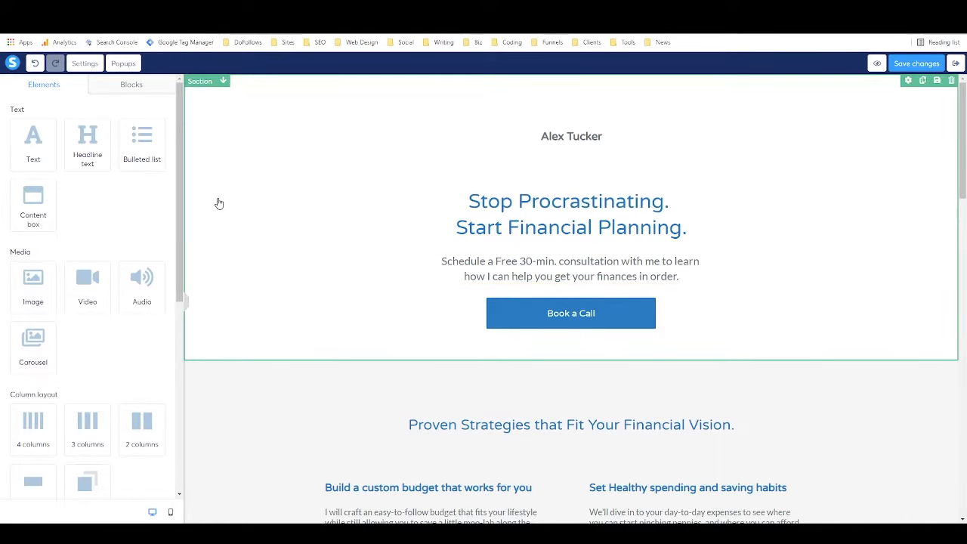
Review the page's SEO settings, leave the description empty, and toggle Hide from search engines.
{"action": "left_click", "coordinate": [85, 63]}
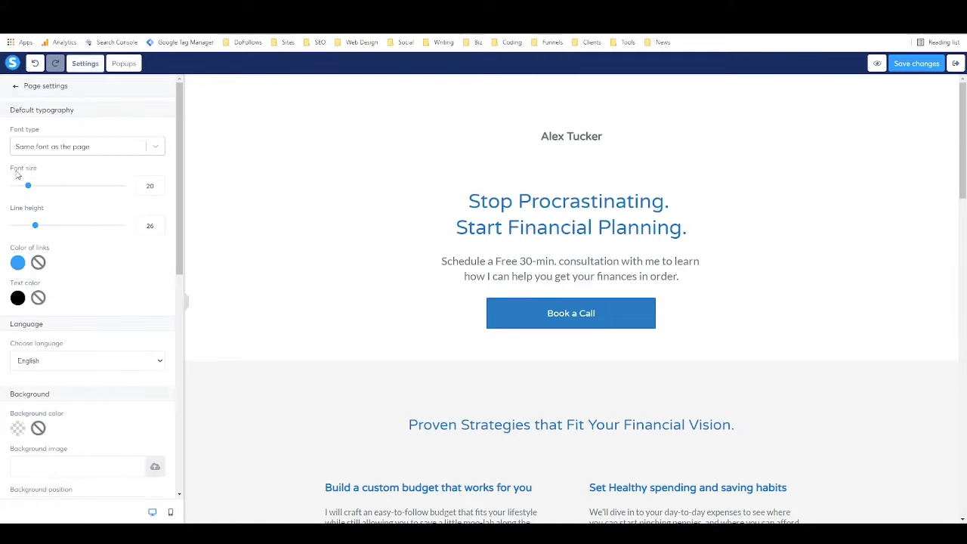
{"action": "scroll", "coordinate": [77, 192], "scroll_direction": "down", "scroll_amount": 5}
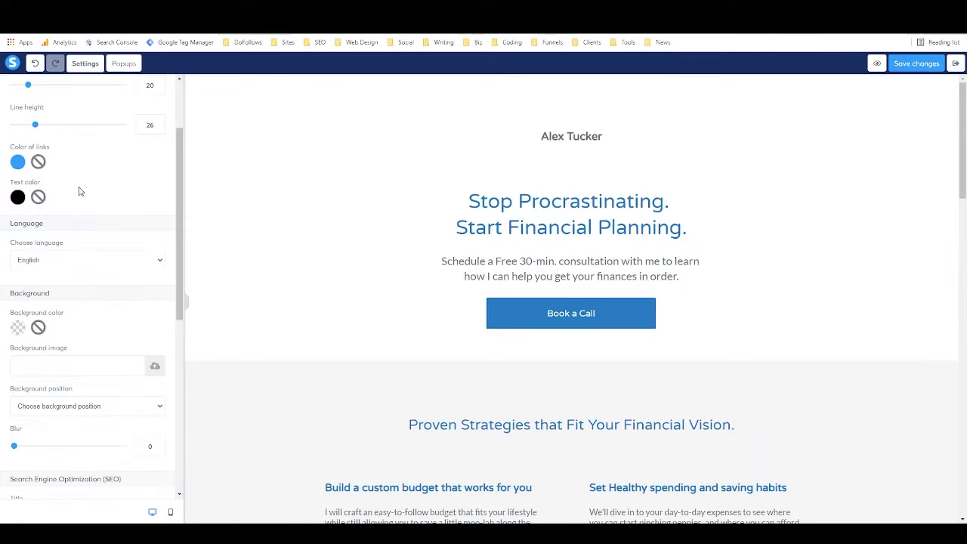
{"action": "scroll", "coordinate": [79, 191], "scroll_direction": "down", "scroll_amount": 3}
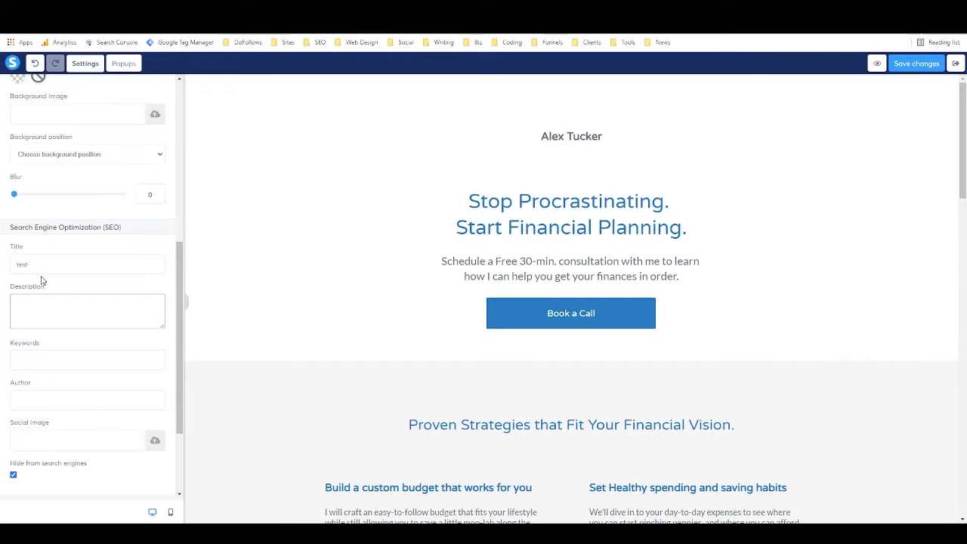
{"action": "left_click", "coordinate": [70, 329]}
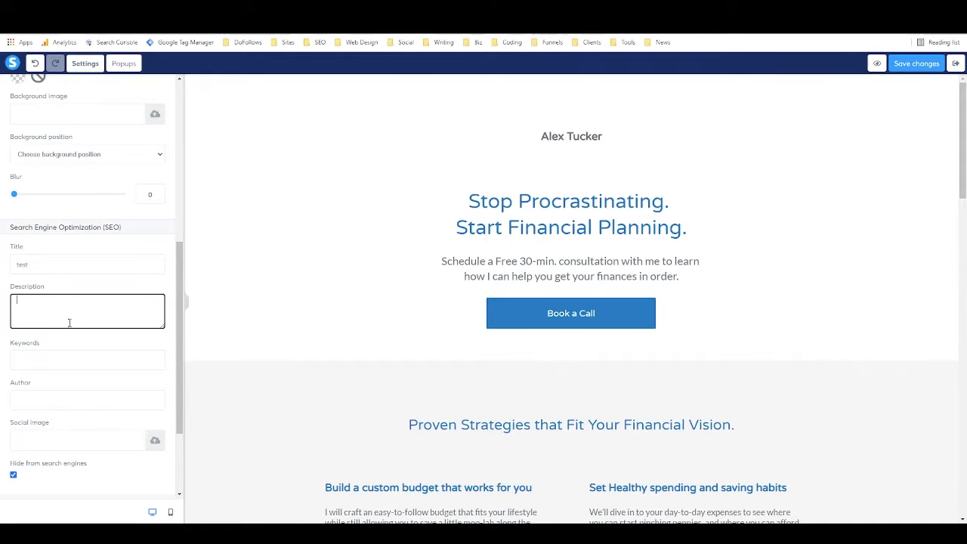
{"action": "left_click", "coordinate": [89, 285]}
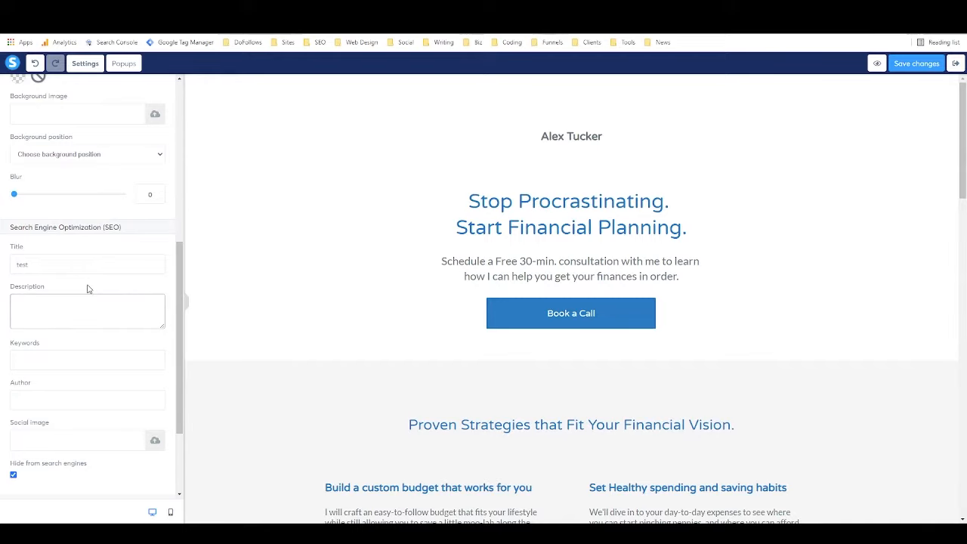
{"action": "scroll", "coordinate": [128, 263], "scroll_direction": "down", "scroll_amount": 3}
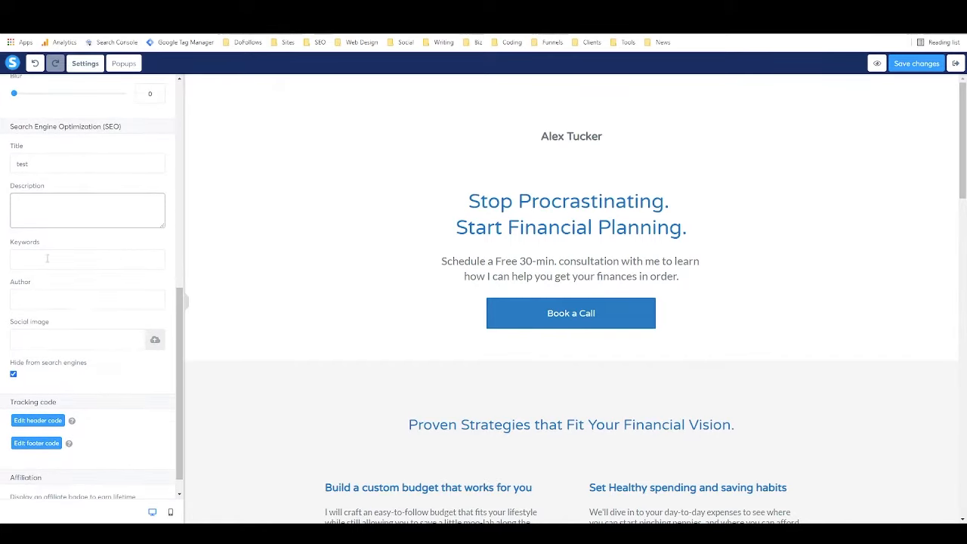
{"action": "scroll", "coordinate": [50, 251], "scroll_direction": "down", "scroll_amount": 1}
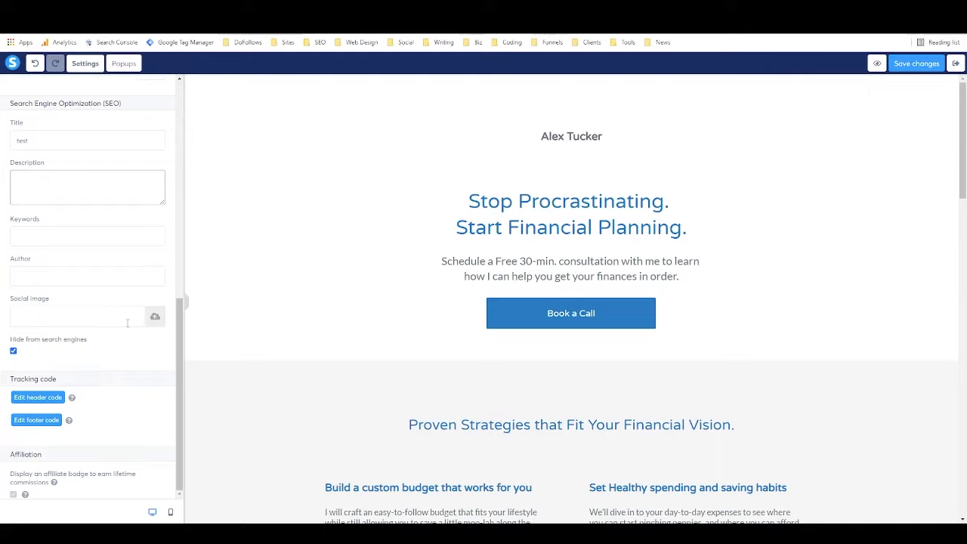
{"action": "left_click", "coordinate": [14, 353]}
{"action": "left_click", "coordinate": [42, 399]}
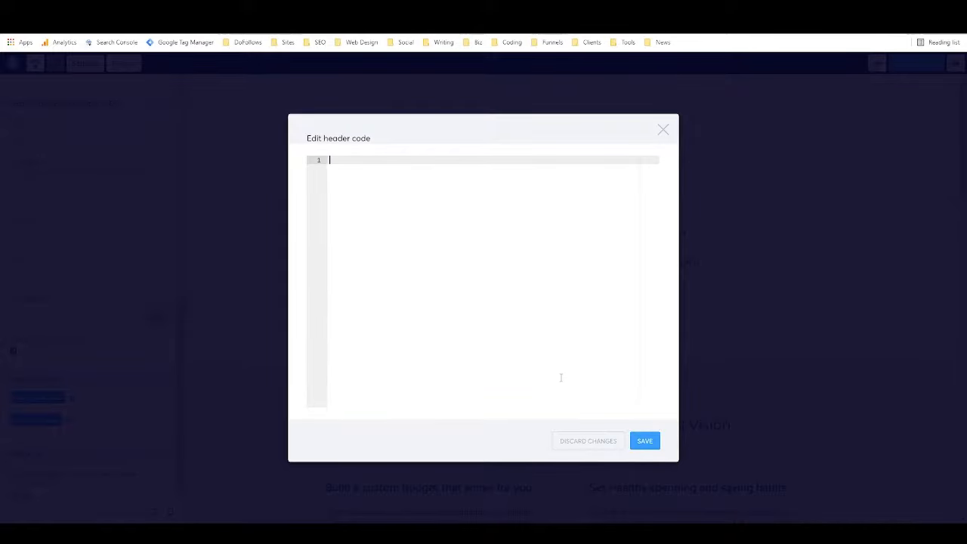
{"action": "left_click", "coordinate": [662, 130]}
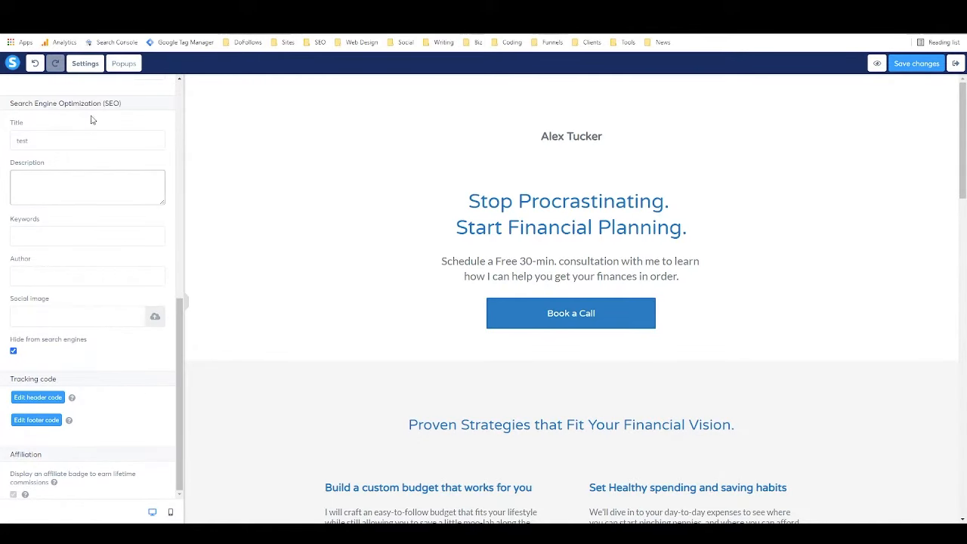
{"action": "left_click", "coordinate": [121, 65]}
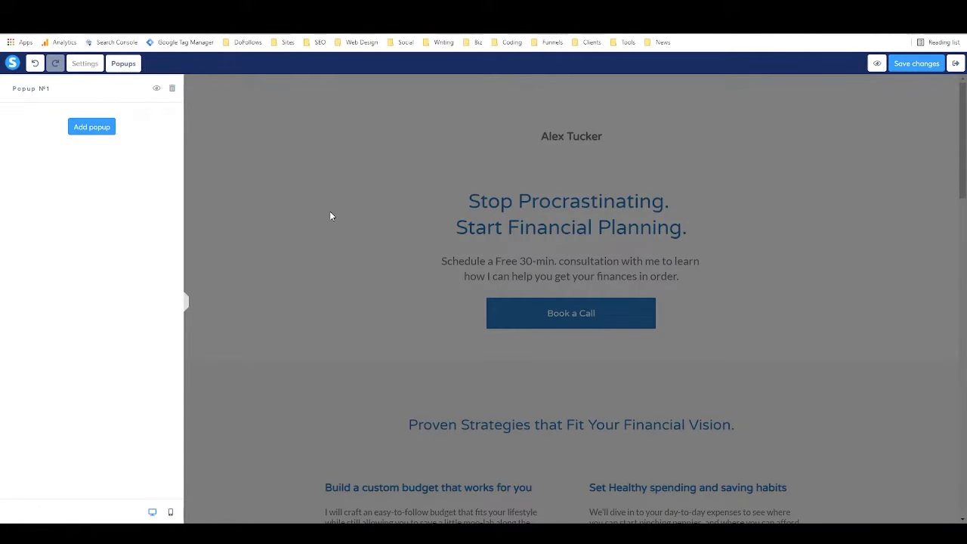
Close the popup overlay, scroll through the page, and bring up the page's popups list.
{"action": "left_click", "coordinate": [354, 173]}
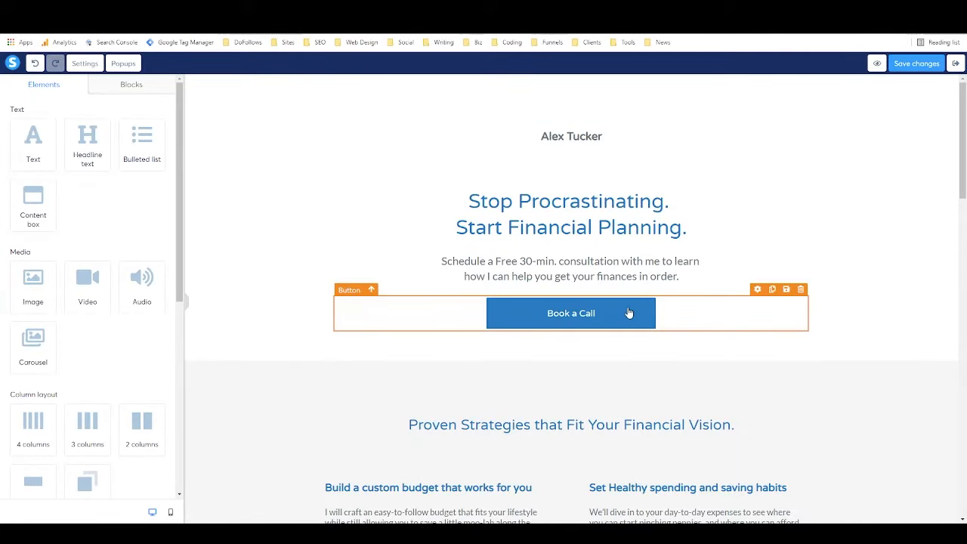
{"action": "scroll", "coordinate": [635, 310], "scroll_direction": "down", "scroll_amount": 10}
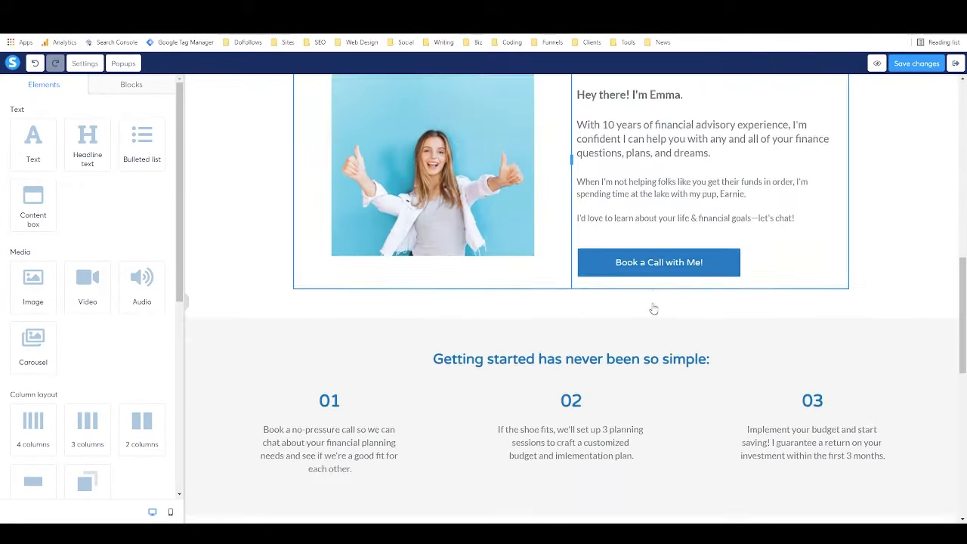
{"action": "scroll", "coordinate": [653, 310], "scroll_direction": "down", "scroll_amount": 10}
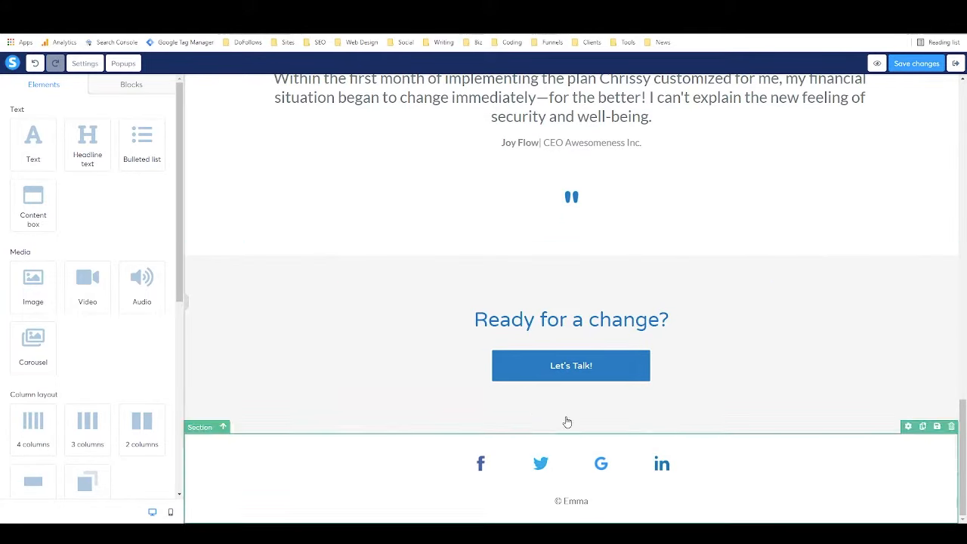
{"action": "scroll", "coordinate": [544, 350], "scroll_direction": "up", "scroll_amount": 4}
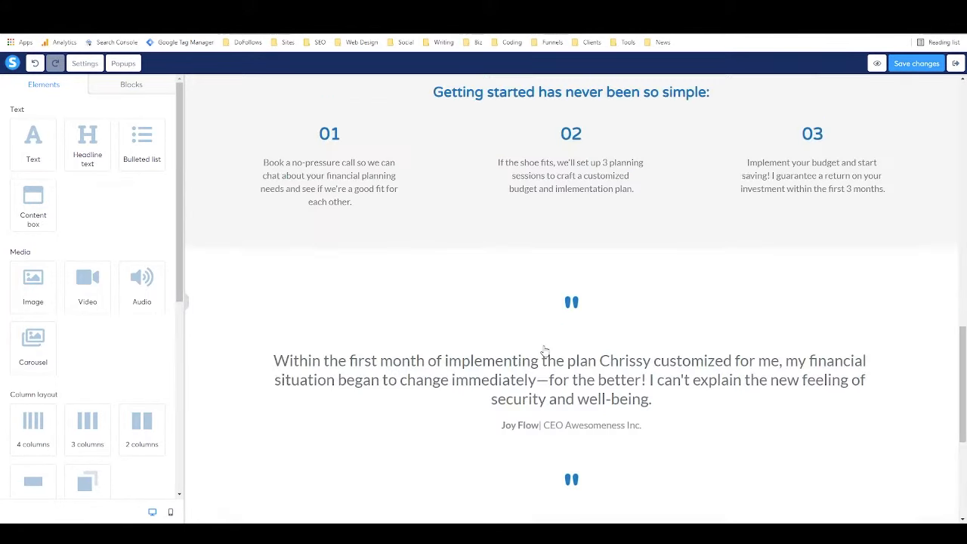
{"action": "scroll", "coordinate": [544, 350], "scroll_direction": "up", "scroll_amount": 10}
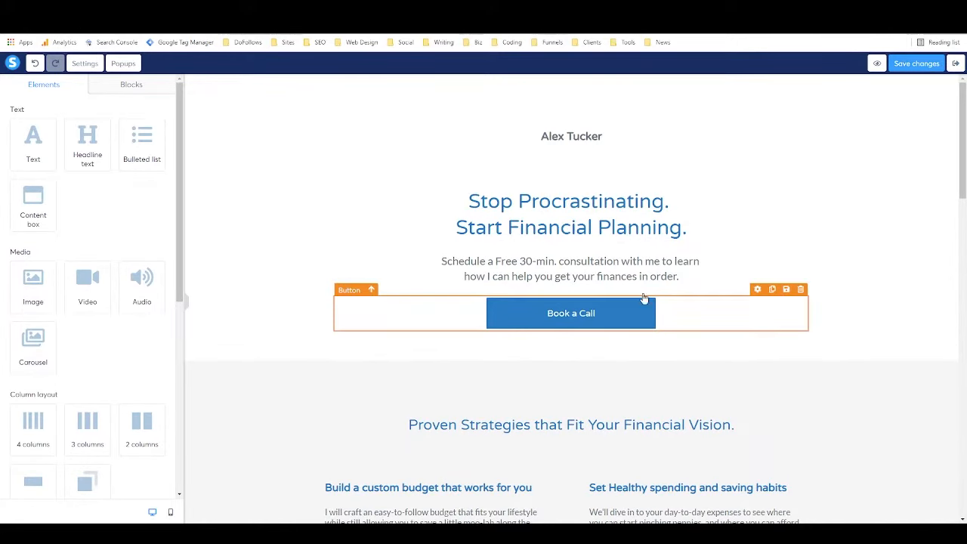
{"action": "left_click", "coordinate": [124, 65]}
Change Popup №1's heading to 'Download my free digital marketing guide'.
{"action": "left_click", "coordinate": [94, 125]}
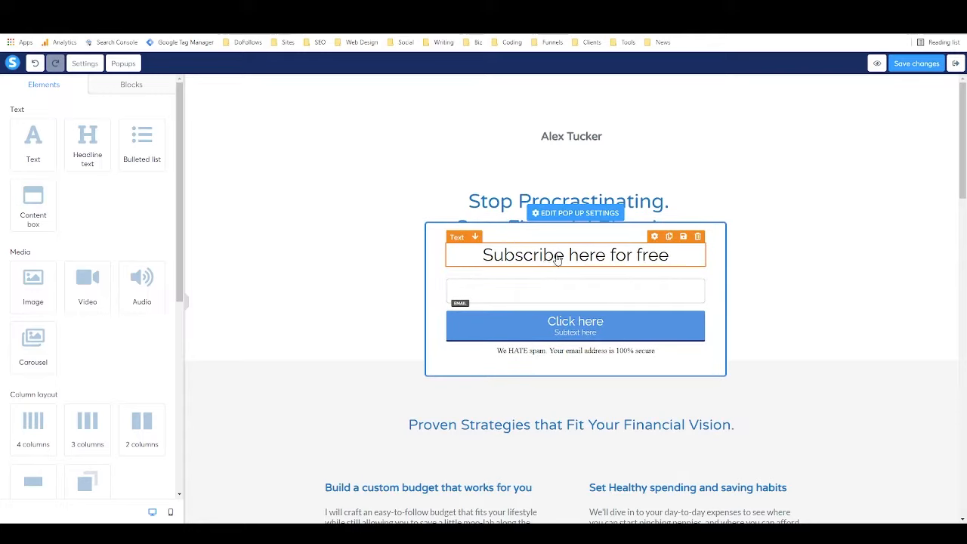
{"action": "triple_click", "coordinate": [618, 254]}
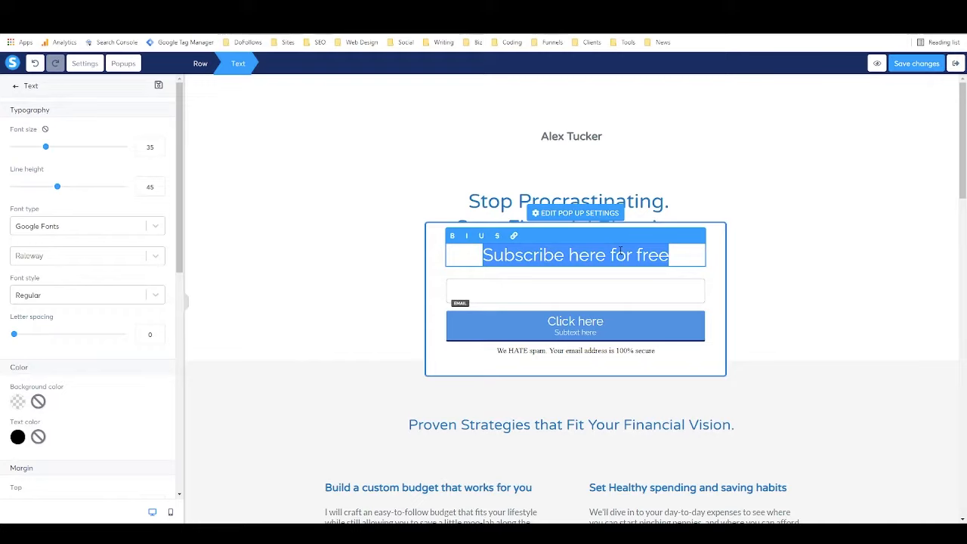
{"action": "type", "text": "Dow"}
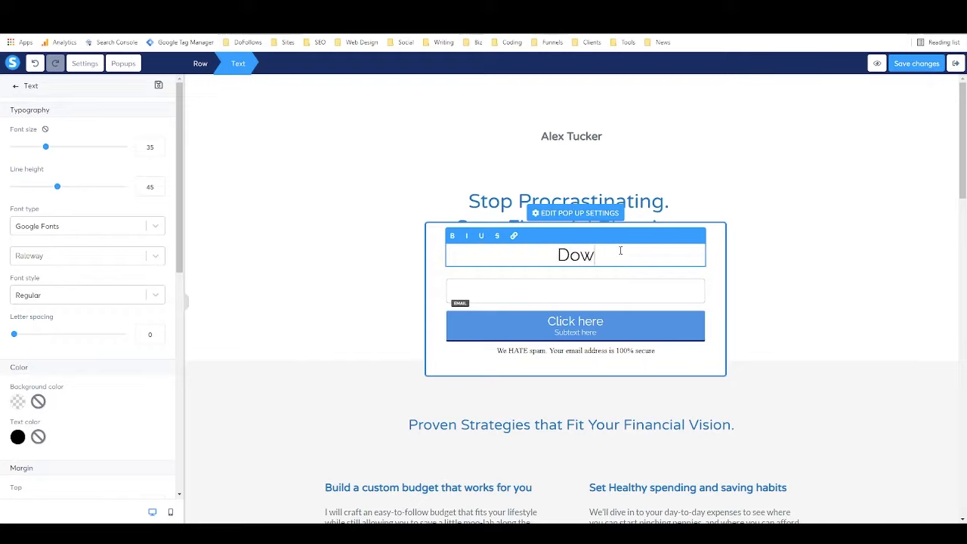
{"action": "type", "text": "nload my free digit"}
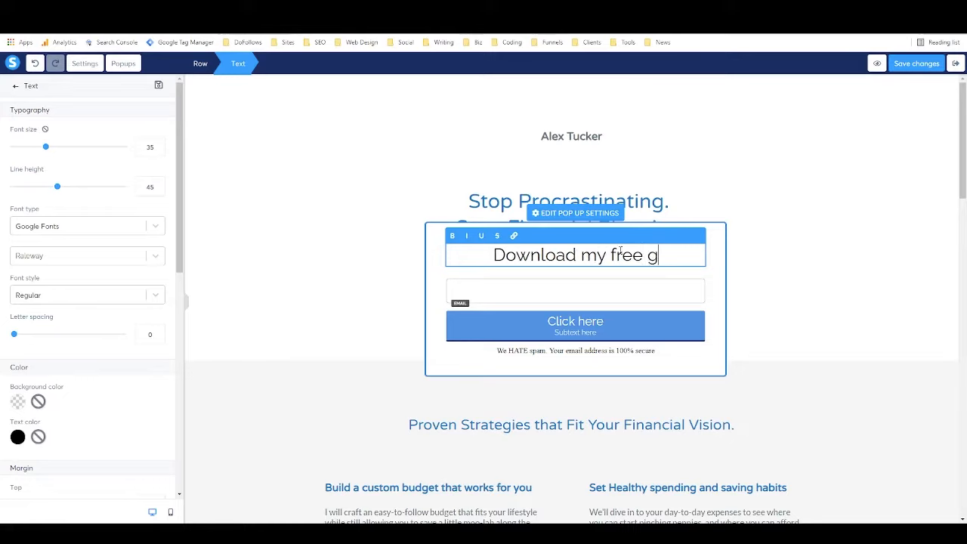
{"action": "type", "text": "al marketing guide"}
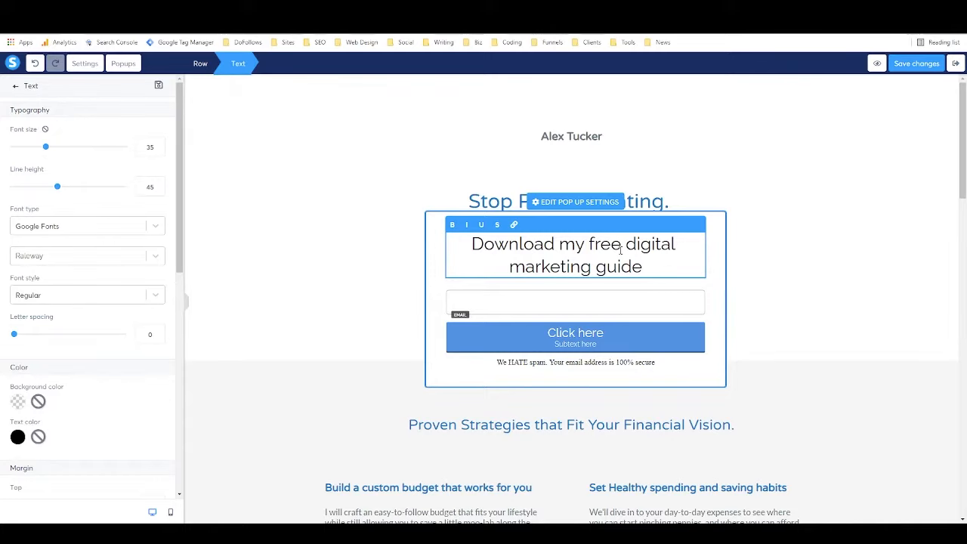
{"action": "left_click", "coordinate": [436, 293]}
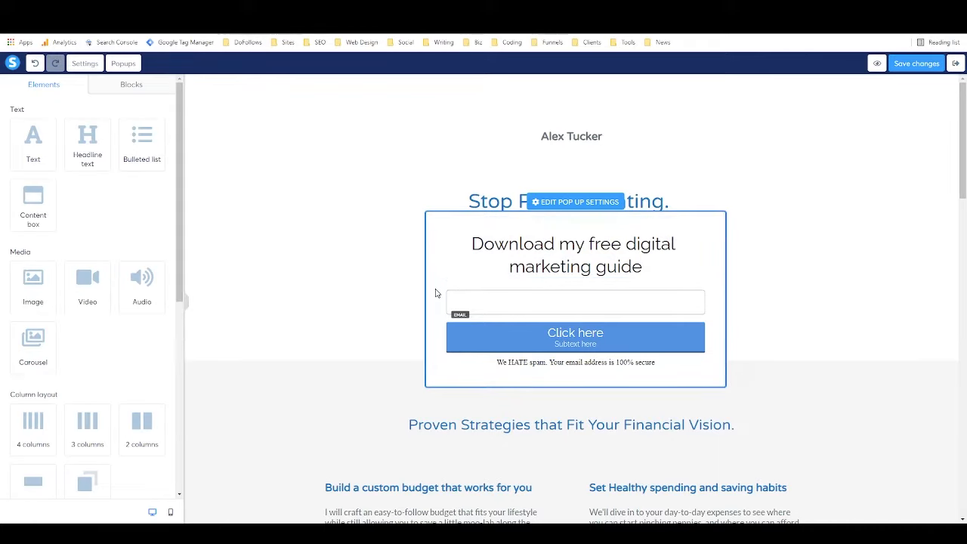
{"action": "left_click", "coordinate": [539, 294]}
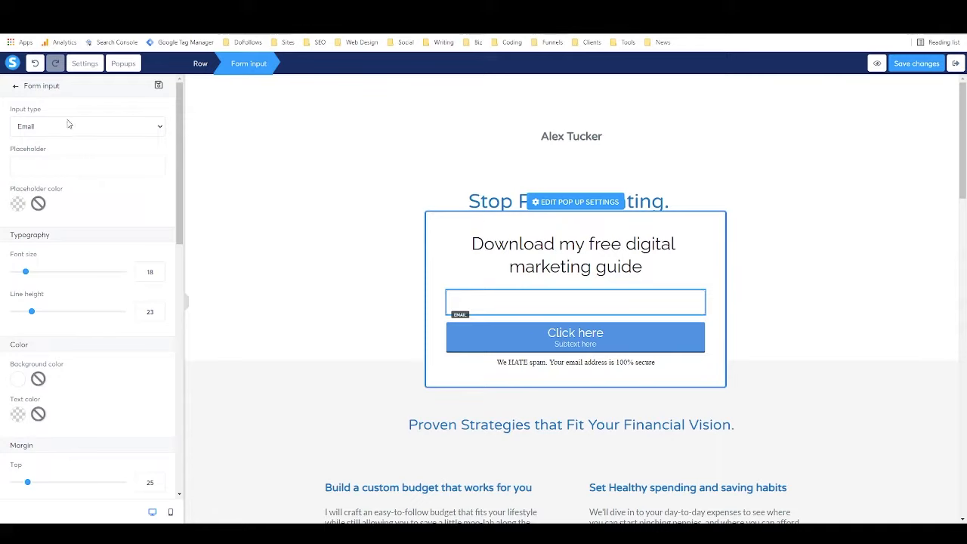
Change Popup №1's form input type from Email to First name.
{"action": "left_click", "coordinate": [152, 132]}
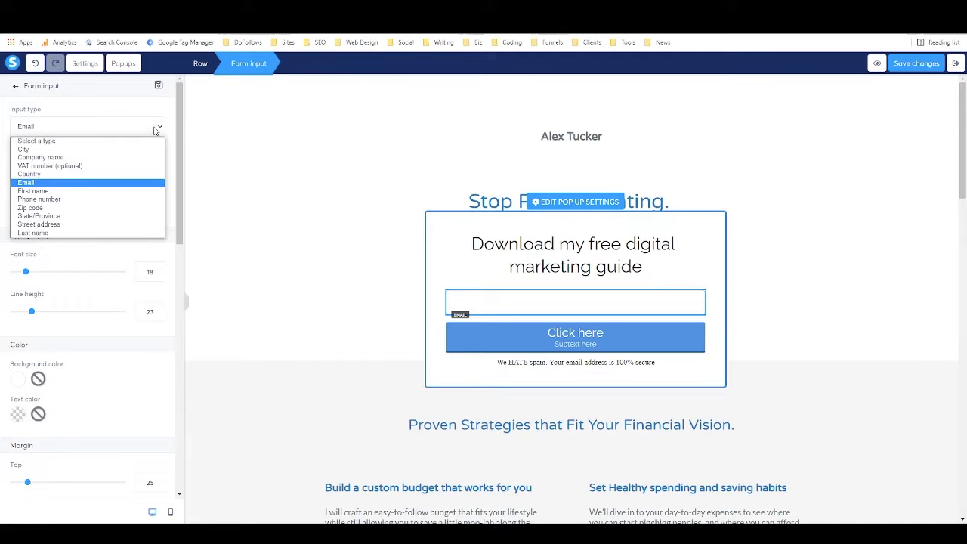
{"action": "left_click", "coordinate": [111, 191]}
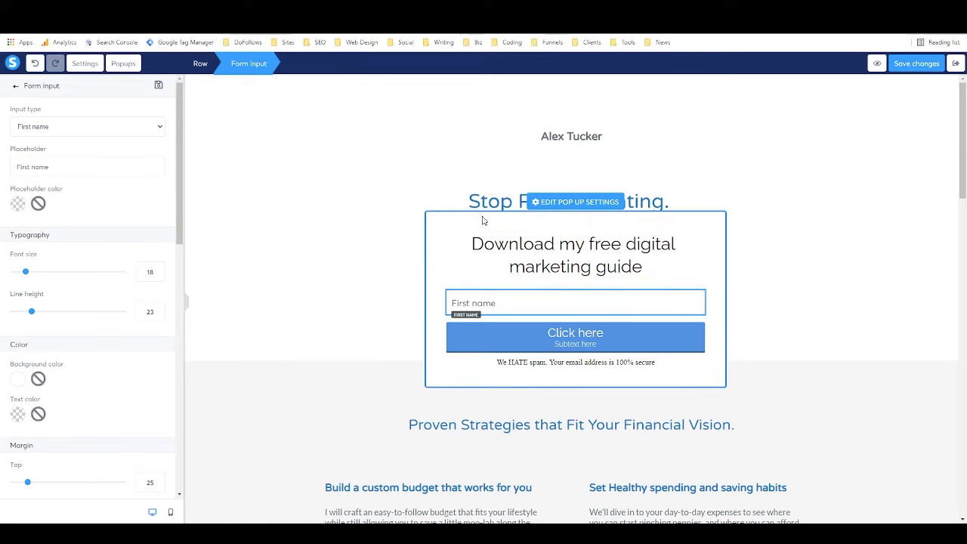
{"action": "left_click", "coordinate": [354, 238]}
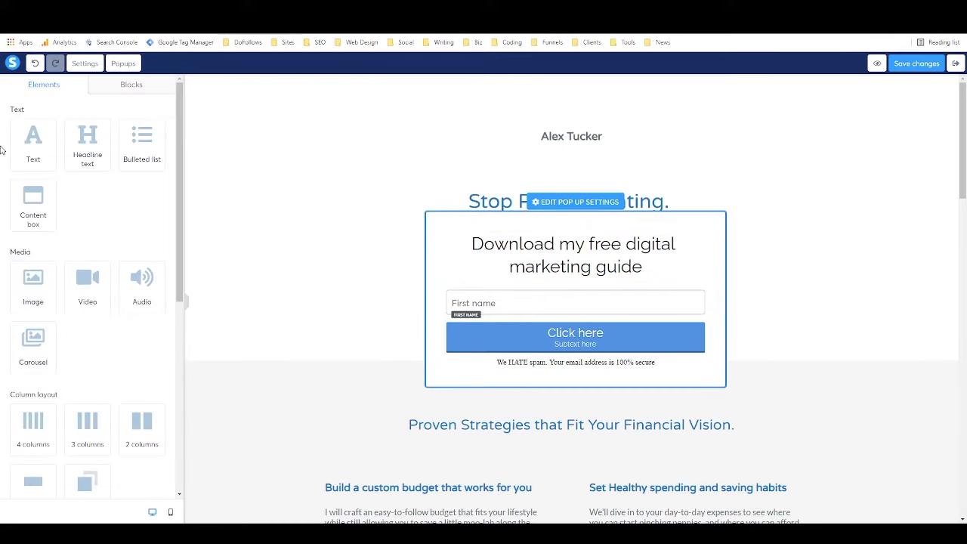
Drop a new Form input below First name in Popup №1 and set its type to Email.
{"action": "scroll", "coordinate": [88, 302], "scroll_direction": "down", "scroll_amount": 3}
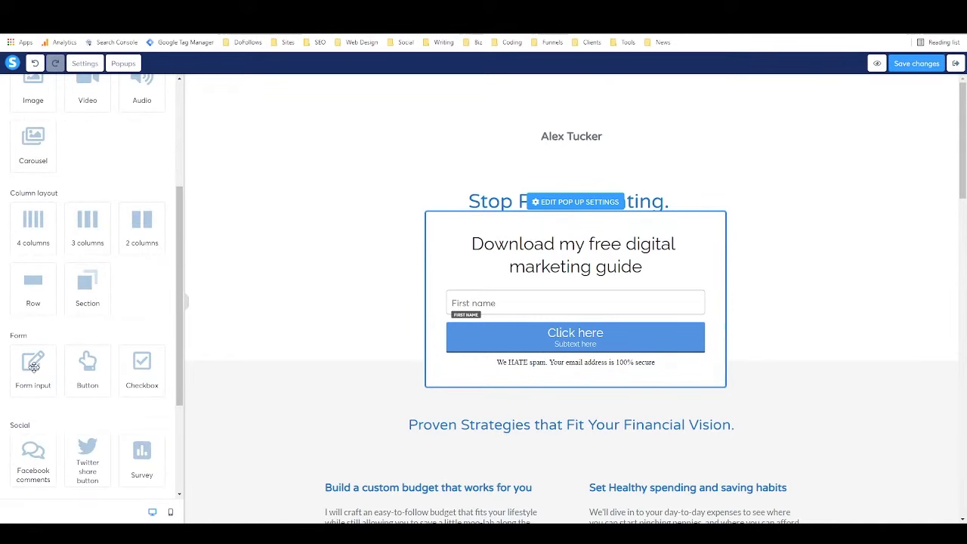
{"action": "left_click_drag", "start_coordinate": [32, 365], "coordinate": [571, 311]}
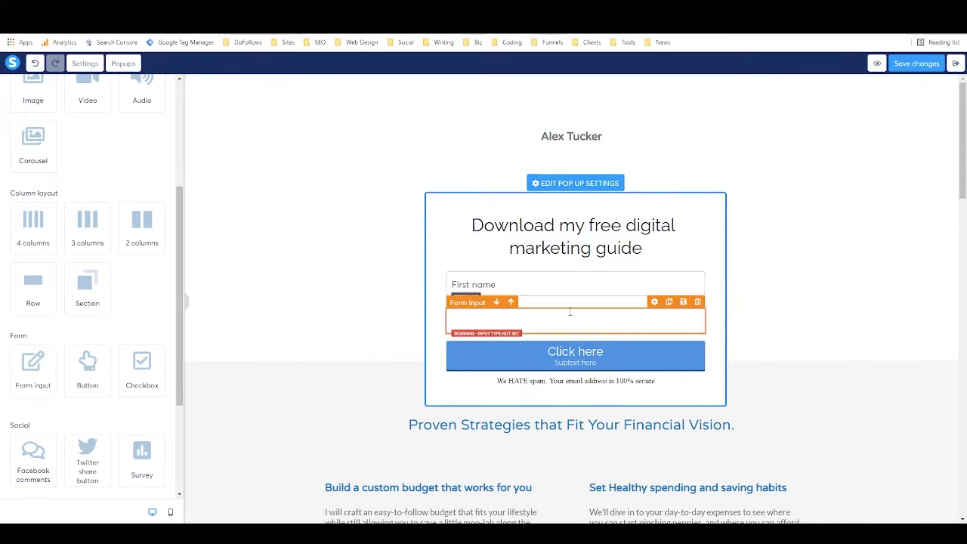
{"action": "left_click", "coordinate": [567, 316]}
{"action": "left_click", "coordinate": [538, 324]}
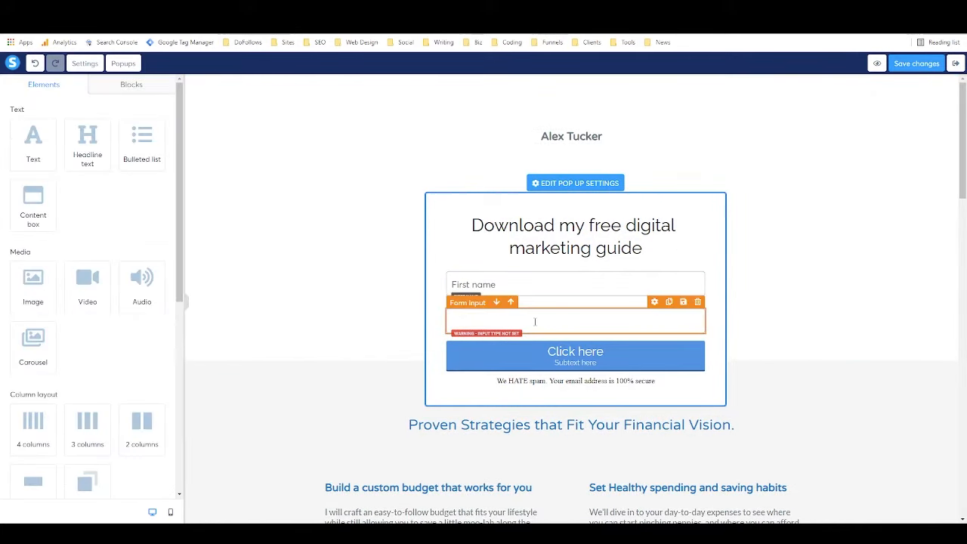
{"action": "left_click", "coordinate": [535, 322]}
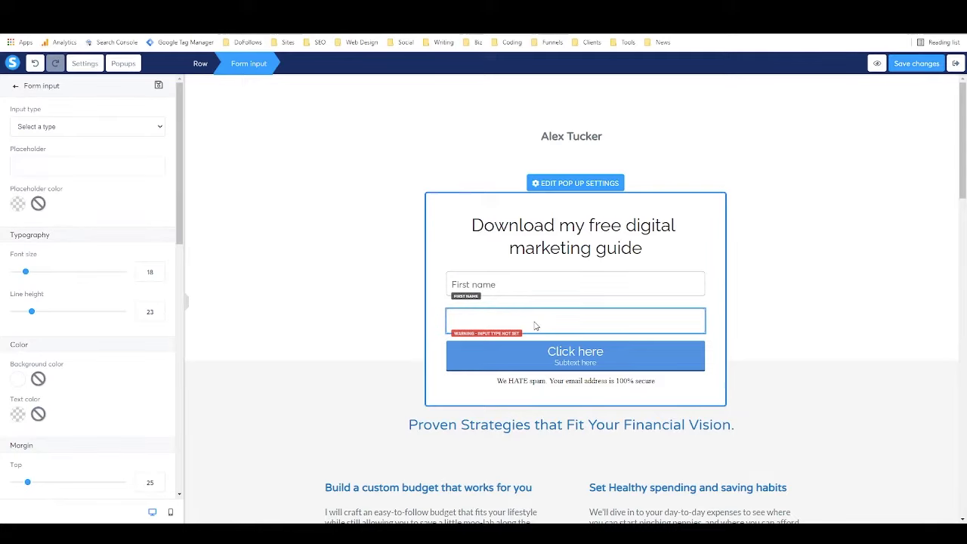
{"action": "left_click", "coordinate": [69, 129]}
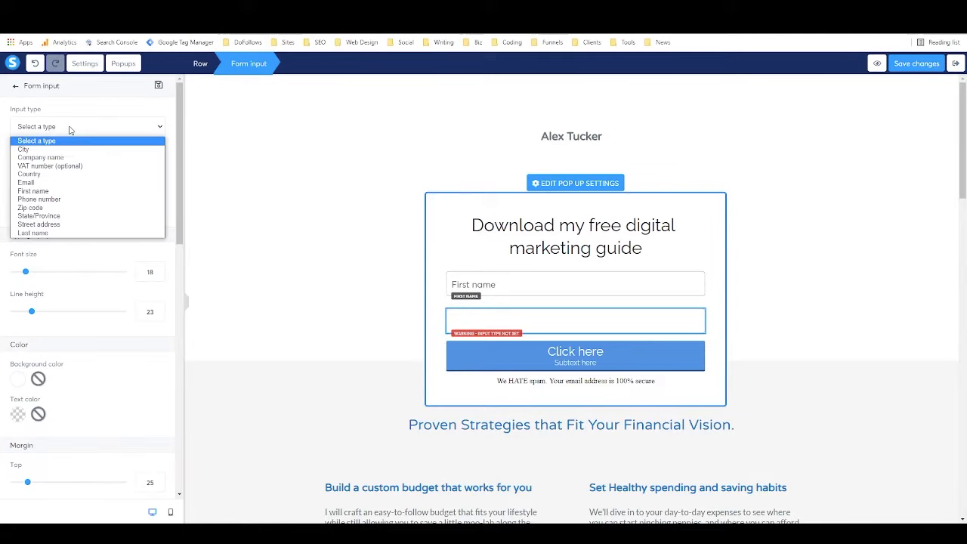
{"action": "left_click", "coordinate": [71, 182]}
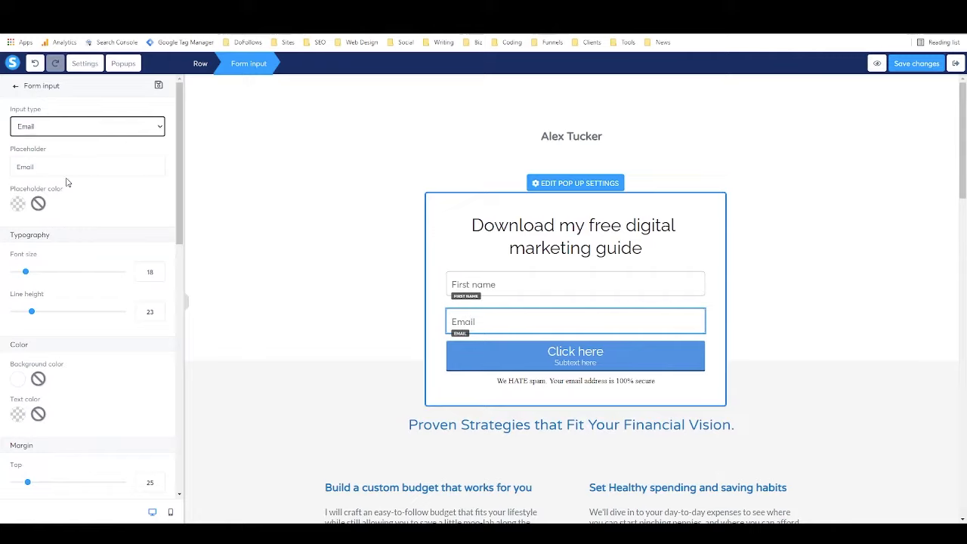
Save the page, then set the Email field's top-left corner rounding to 2.
{"action": "left_click", "coordinate": [921, 65]}
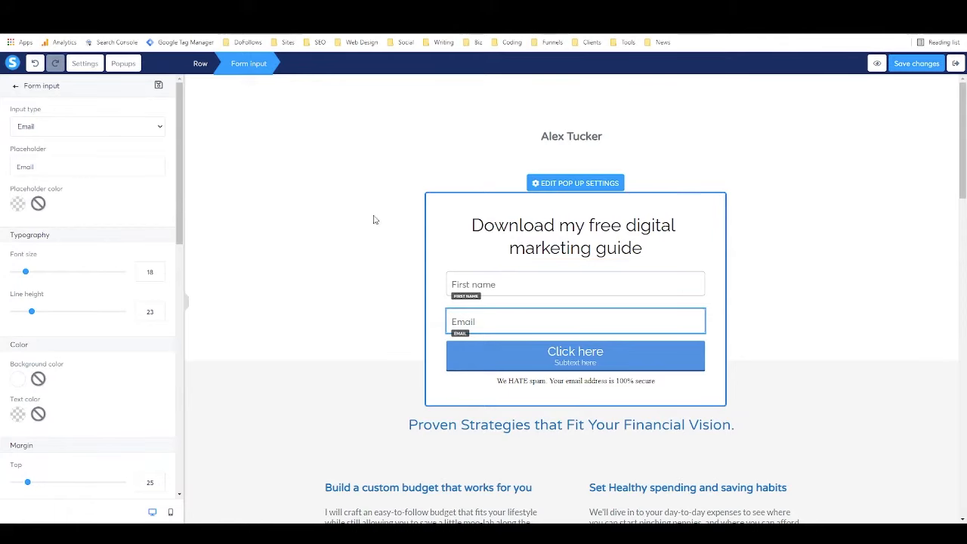
{"action": "scroll", "coordinate": [151, 212], "scroll_direction": "down", "scroll_amount": 5}
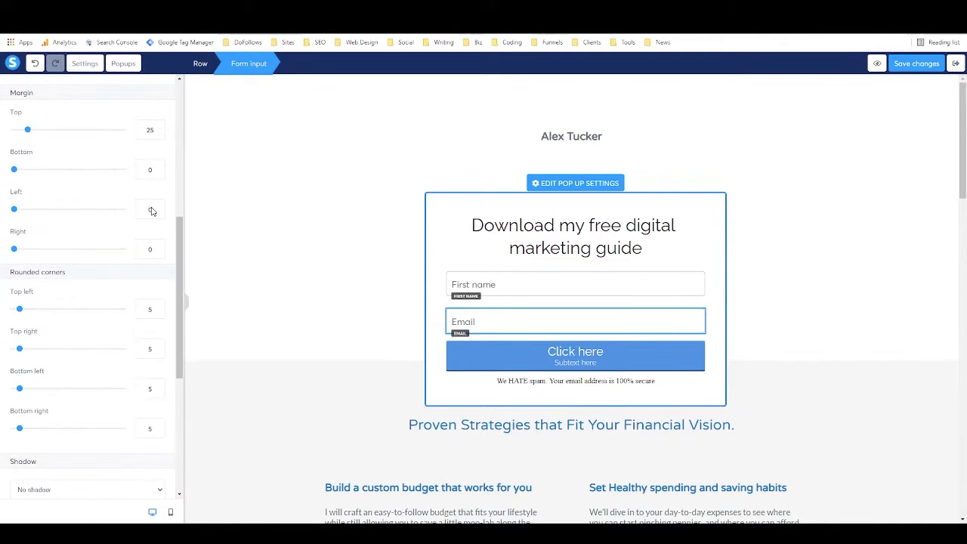
{"action": "scroll", "coordinate": [151, 212], "scroll_direction": "down", "scroll_amount": 2}
{"action": "mouse_move", "coordinate": [19, 208]}
{"action": "left_mouse_down"}
{"action": "mouse_move", "coordinate": [42, 213]}
{"action": "mouse_move", "coordinate": [16, 214]}
{"action": "left_mouse_up"}
{"action": "scroll", "coordinate": [52, 224], "scroll_direction": "down", "scroll_amount": 4}
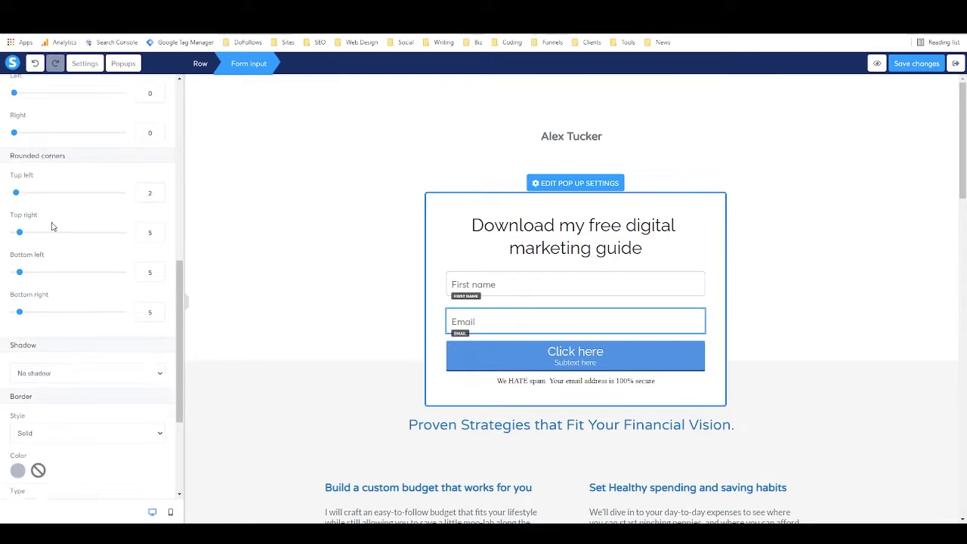
Keep the Email field's border style solid and leave it without a shadow.
{"action": "left_click", "coordinate": [66, 262]}
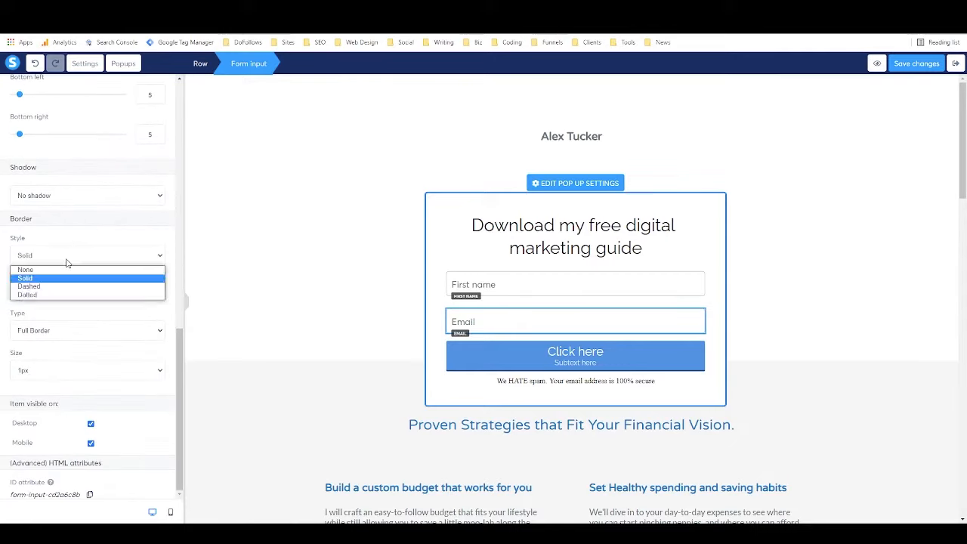
{"action": "left_click", "coordinate": [66, 263]}
{"action": "left_click", "coordinate": [67, 257]}
{"action": "left_click", "coordinate": [66, 262]}
{"action": "left_click", "coordinate": [73, 201]}
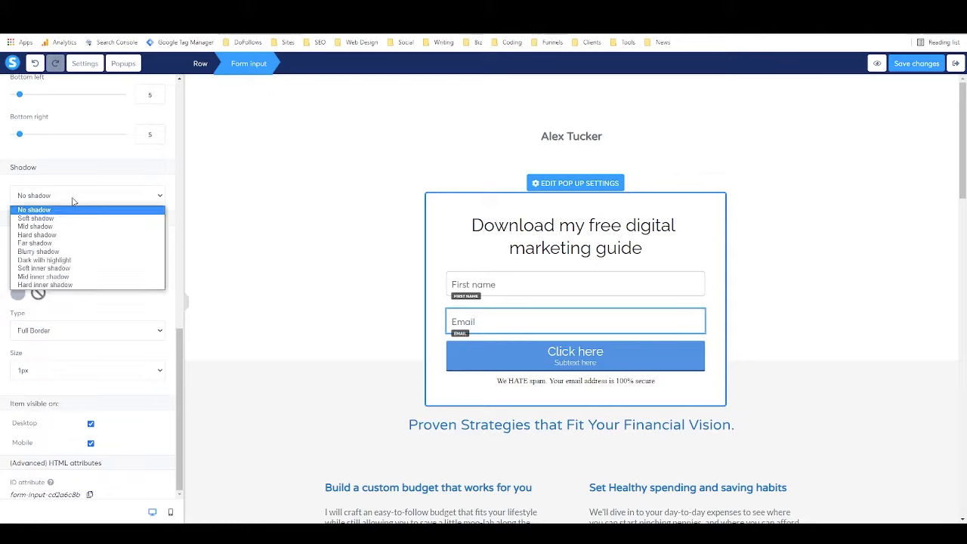
{"action": "left_click", "coordinate": [73, 201]}
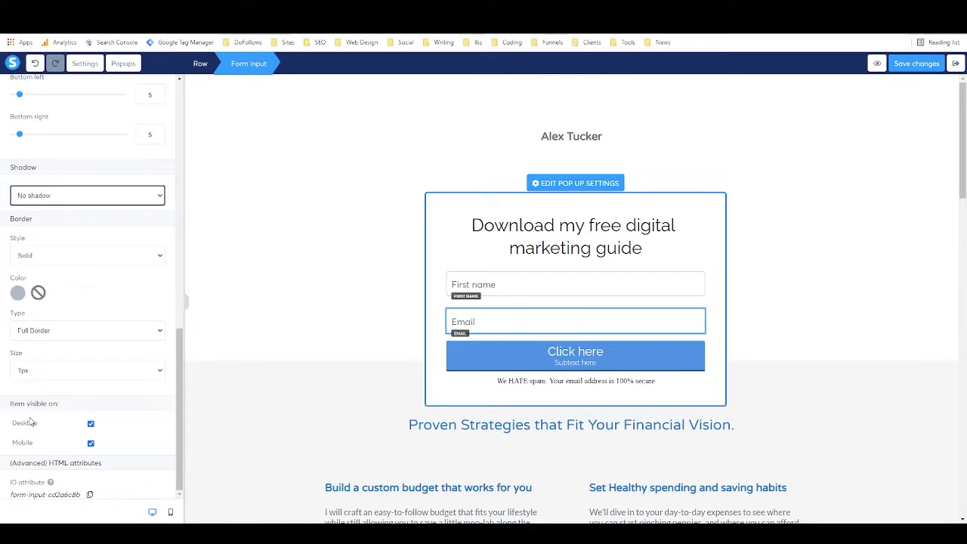
Toggle the Email field's Mobile and Desktop visibility off and back on.
{"action": "scroll", "coordinate": [48, 438], "scroll_direction": "up", "scroll_amount": 5}
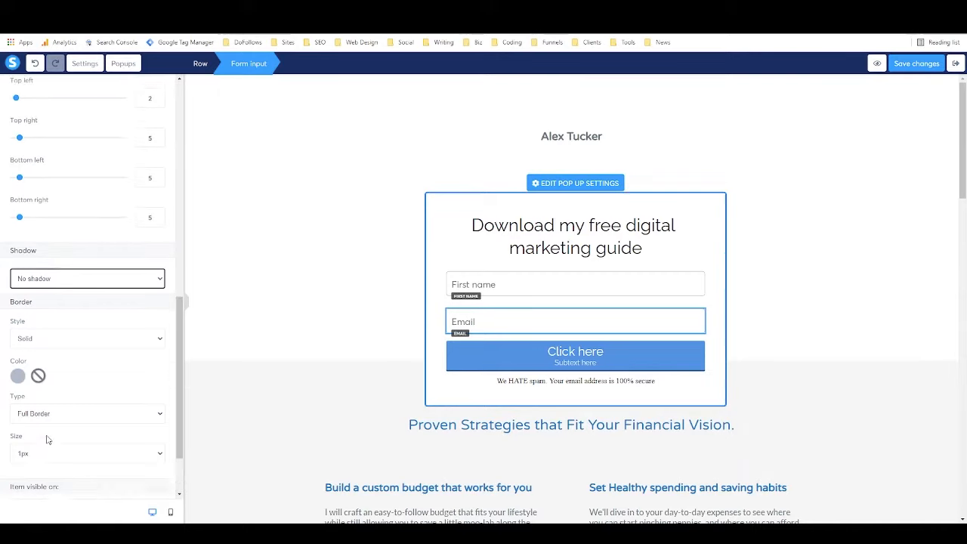
{"action": "scroll", "coordinate": [56, 436], "scroll_direction": "down", "scroll_amount": 5}
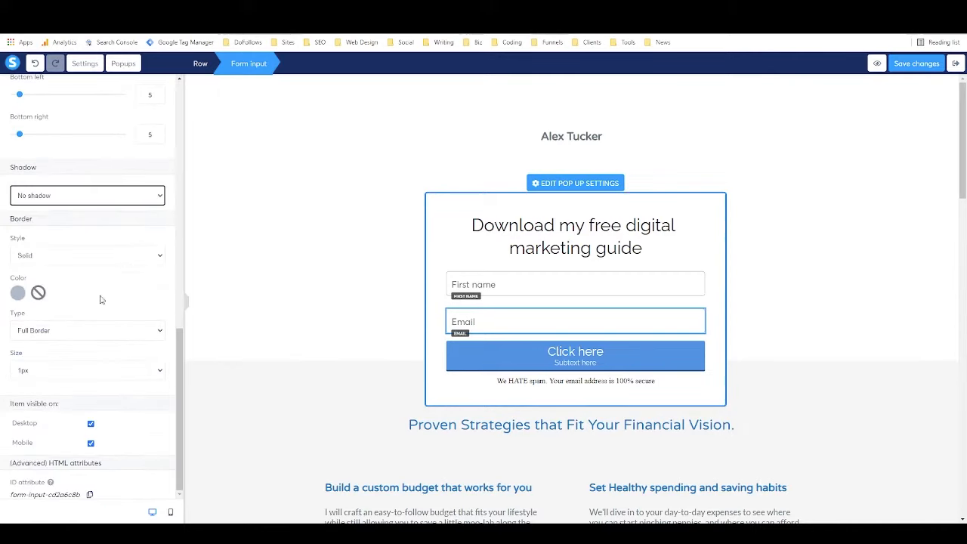
{"action": "left_click", "coordinate": [91, 444]}
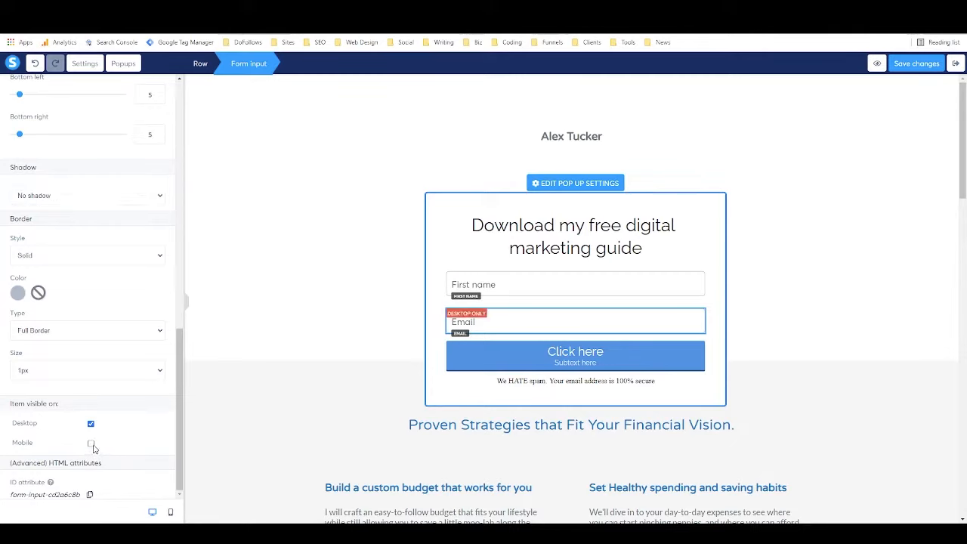
{"action": "left_click", "coordinate": [90, 444]}
{"action": "left_click", "coordinate": [92, 425]}
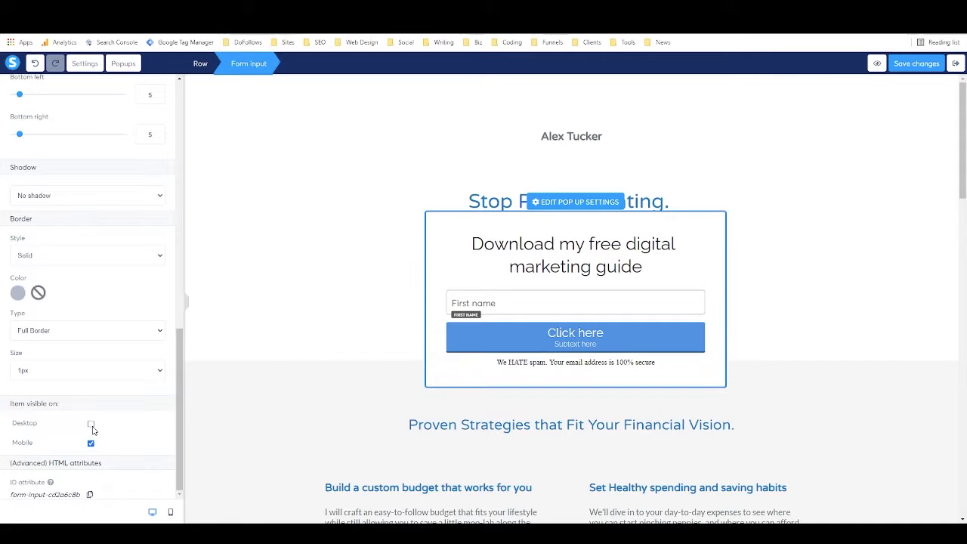
{"action": "left_click", "coordinate": [91, 425]}
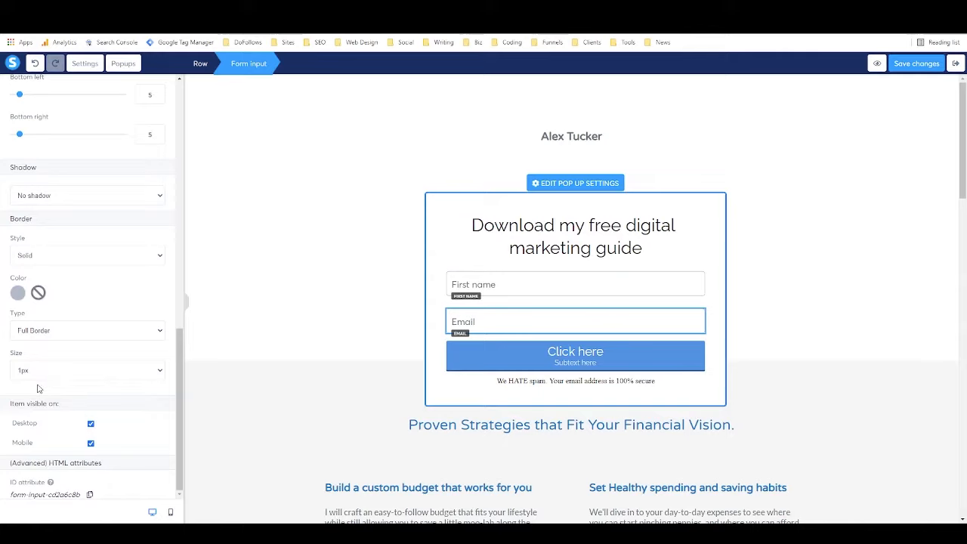
{"action": "scroll", "coordinate": [52, 372], "scroll_direction": "up", "scroll_amount": 5}
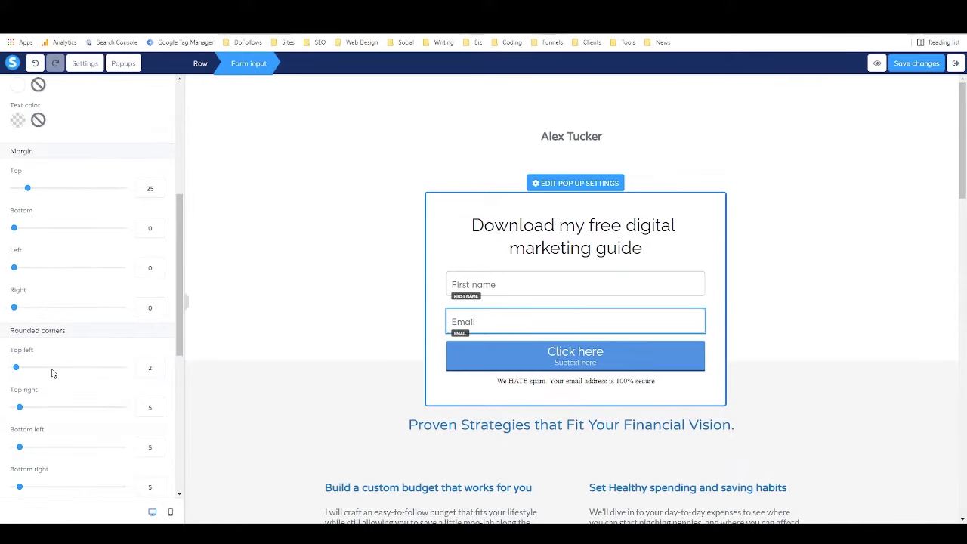
{"action": "scroll", "coordinate": [53, 372], "scroll_direction": "up", "scroll_amount": 2}
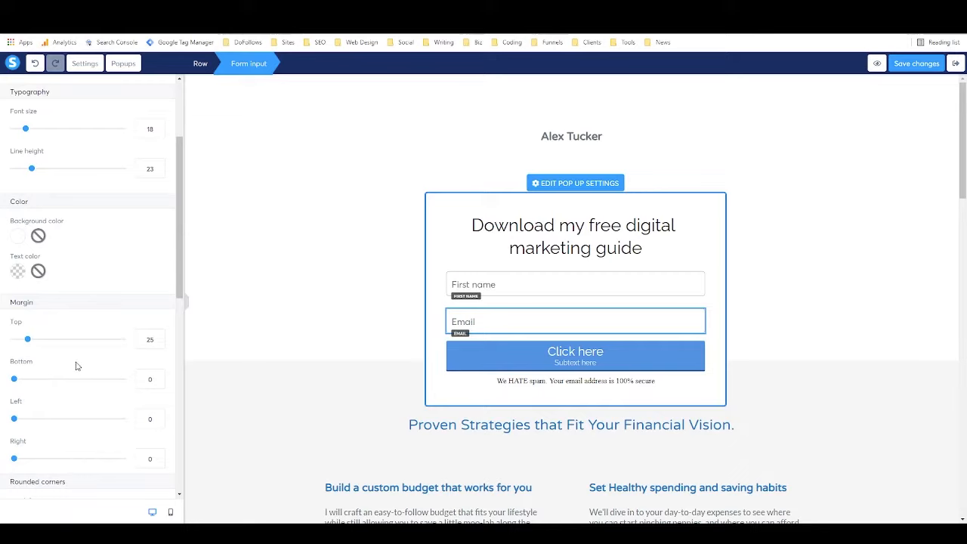
{"action": "scroll", "coordinate": [75, 366], "scroll_direction": "down", "scroll_amount": 1}
{"action": "scroll", "coordinate": [78, 367], "scroll_direction": "up", "scroll_amount": 5}
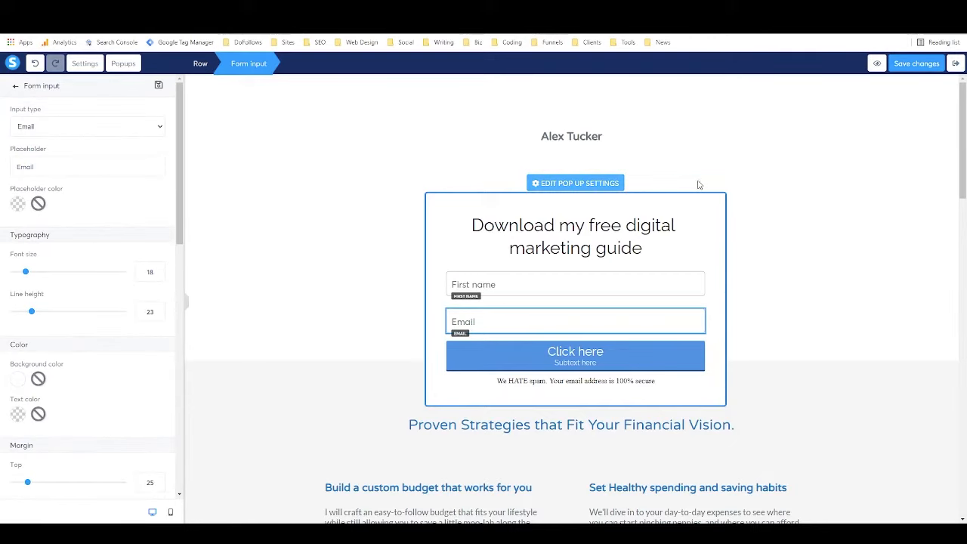
In Popup №1's settings, show the close button and set Open popup automatically to OFF.
{"action": "left_click", "coordinate": [569, 186]}
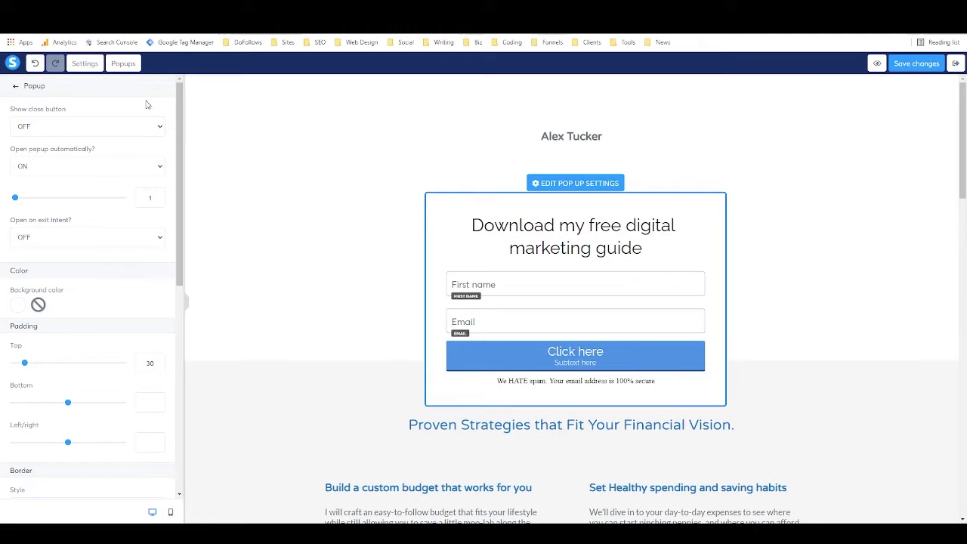
{"action": "left_click", "coordinate": [61, 123]}
{"action": "left_click", "coordinate": [64, 148]}
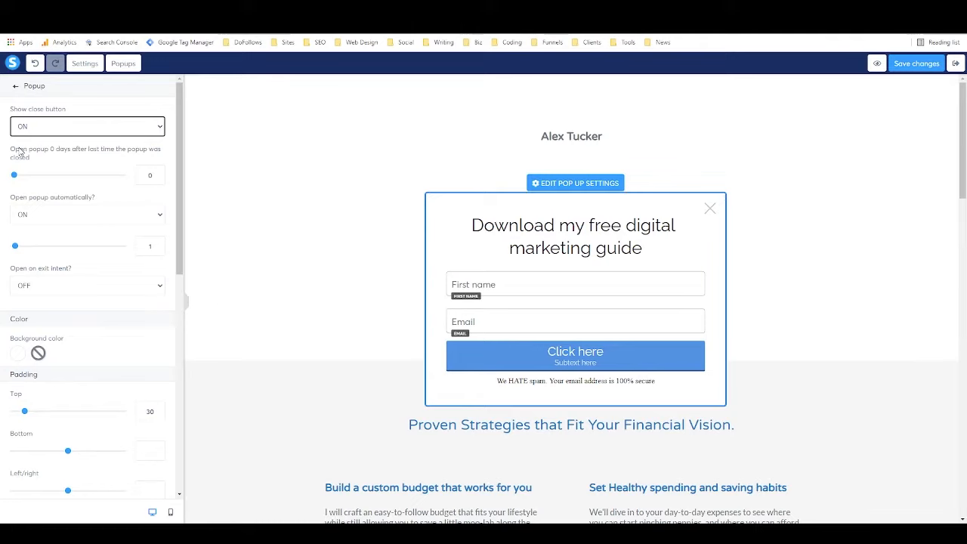
{"action": "left_click", "coordinate": [72, 217]}
{"action": "left_click", "coordinate": [72, 229]}
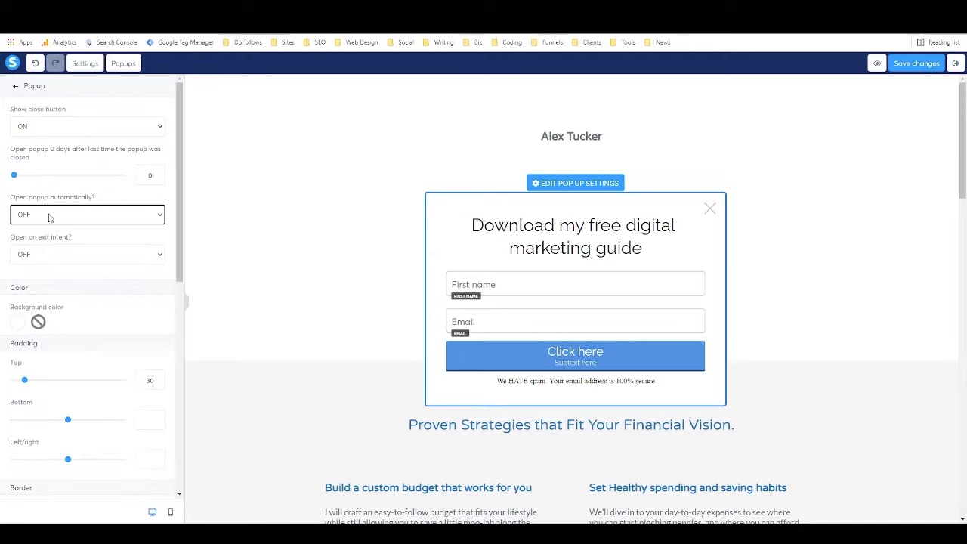
Turn Open on exit intent ON, leave the mobile timer off, and save the page.
{"action": "left_click", "coordinate": [91, 254]}
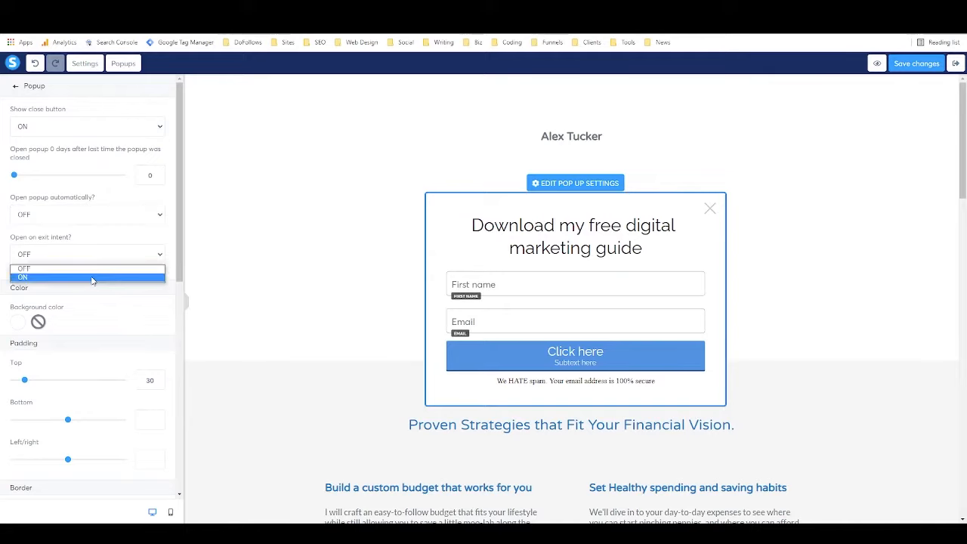
{"action": "left_click", "coordinate": [92, 277]}
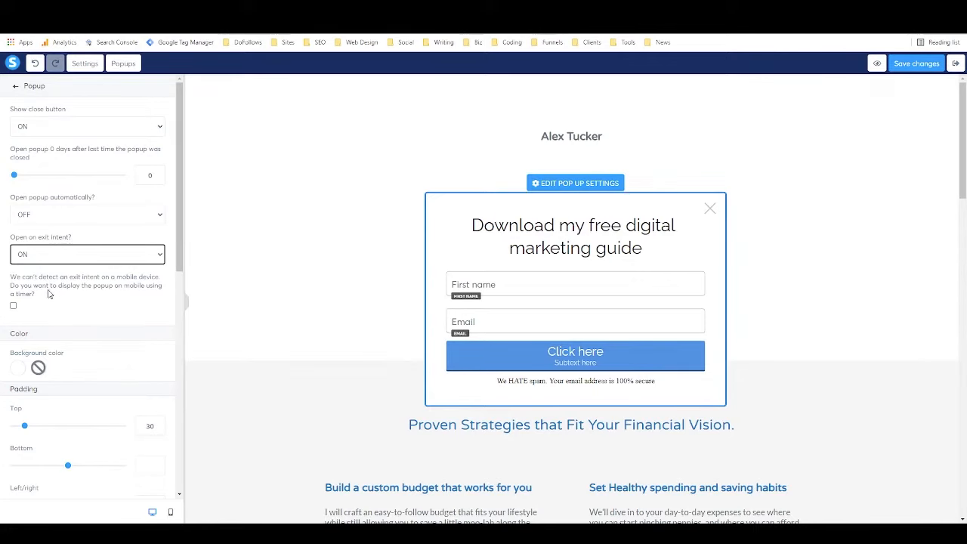
{"action": "left_click", "coordinate": [14, 306]}
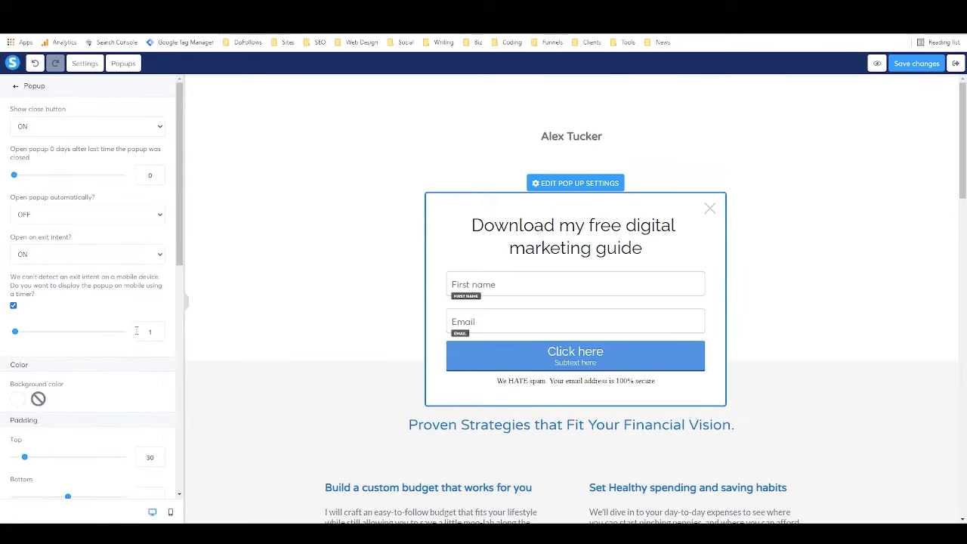
{"action": "left_click", "coordinate": [14, 306]}
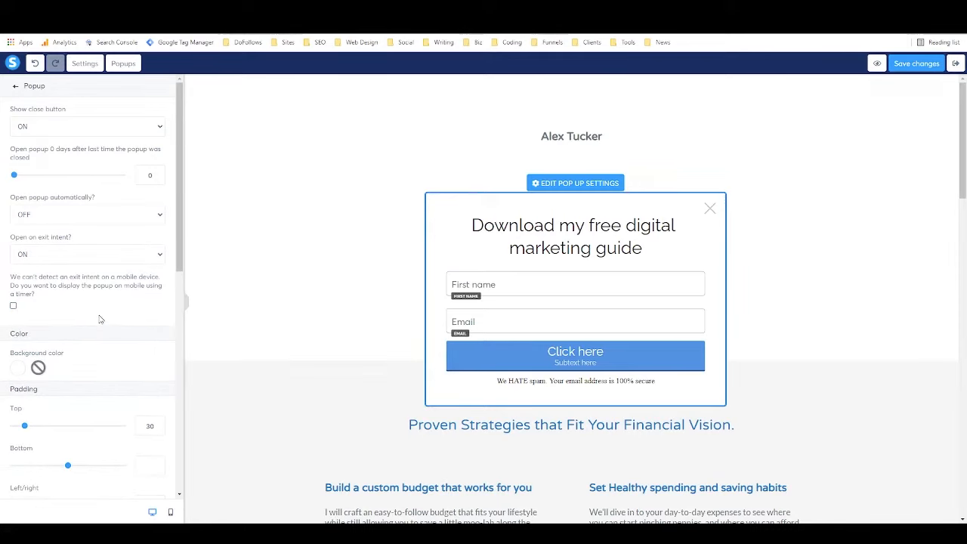
{"action": "scroll", "coordinate": [105, 301], "scroll_direction": "down", "scroll_amount": 2}
{"action": "scroll", "coordinate": [104, 301], "scroll_direction": "up", "scroll_amount": 2}
{"action": "left_click", "coordinate": [916, 63]}
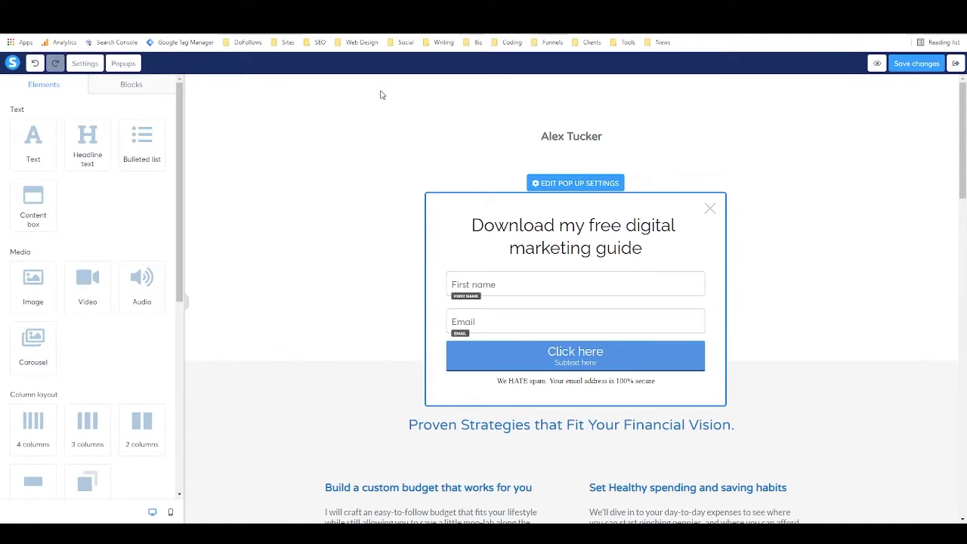
Set the Book a Call button's click action to Show popup with Popup №2.
{"action": "left_click", "coordinate": [350, 210]}
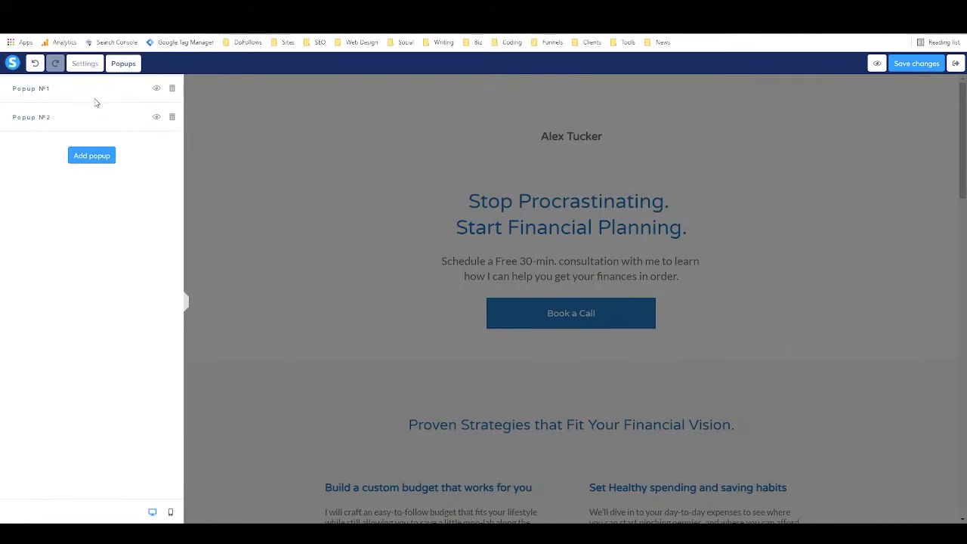
{"action": "left_click", "coordinate": [369, 161]}
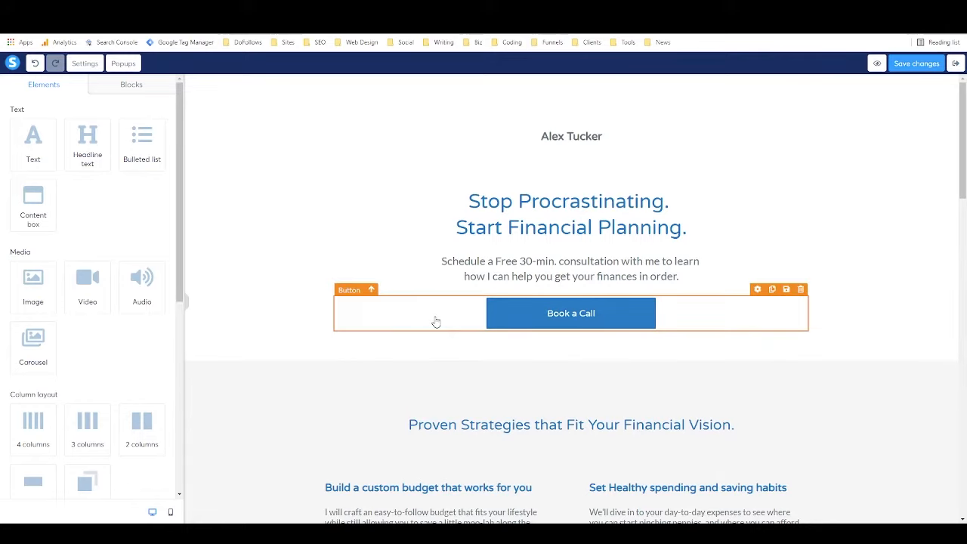
{"action": "left_click", "coordinate": [507, 318]}
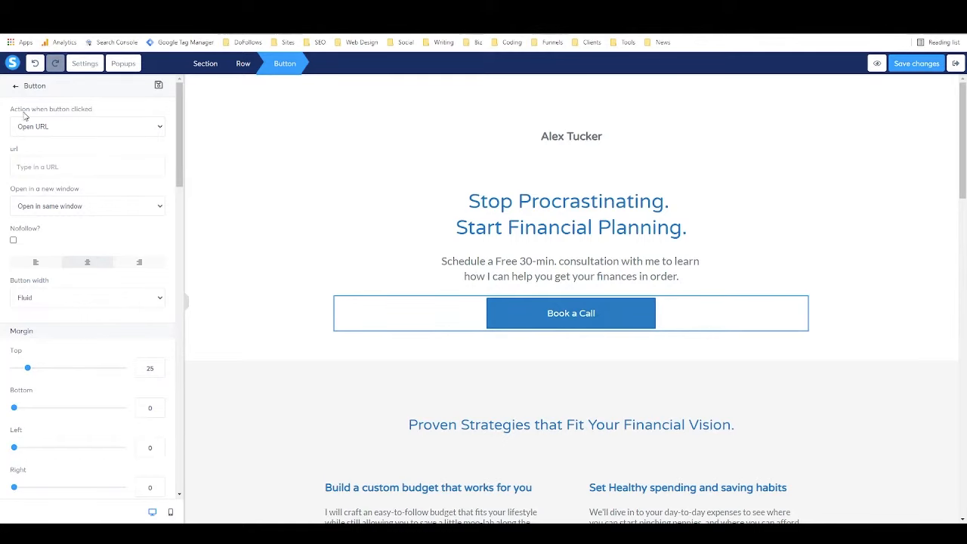
{"action": "left_click", "coordinate": [86, 130]}
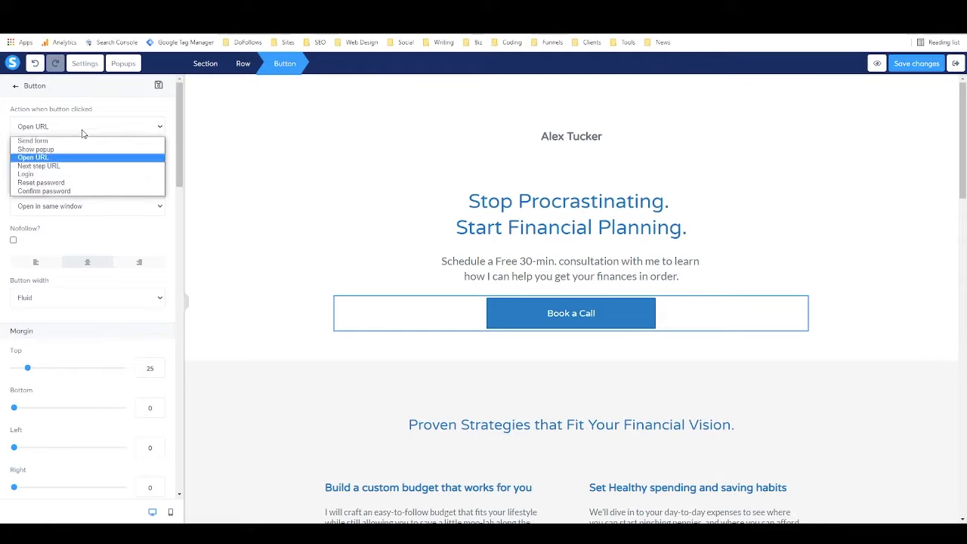
{"action": "left_click", "coordinate": [74, 149]}
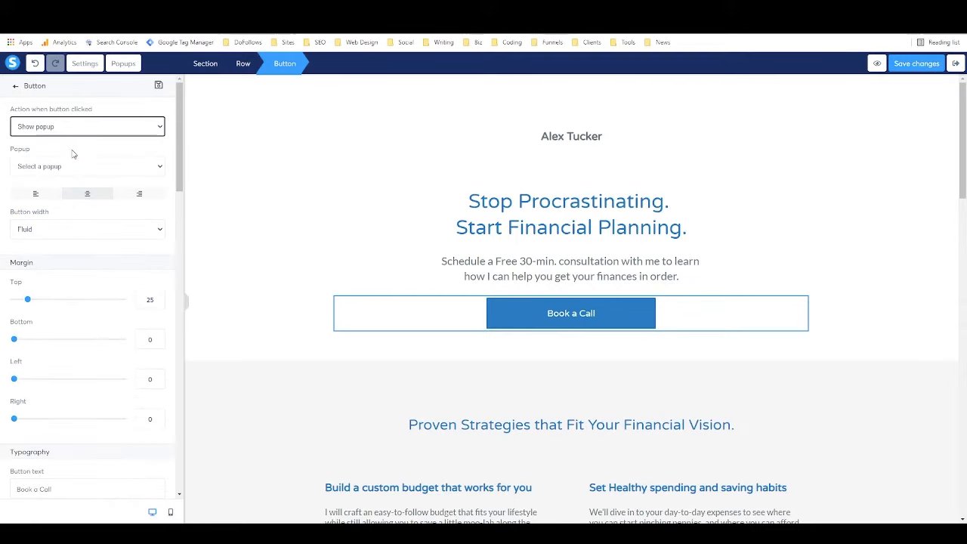
{"action": "left_click", "coordinate": [123, 167]}
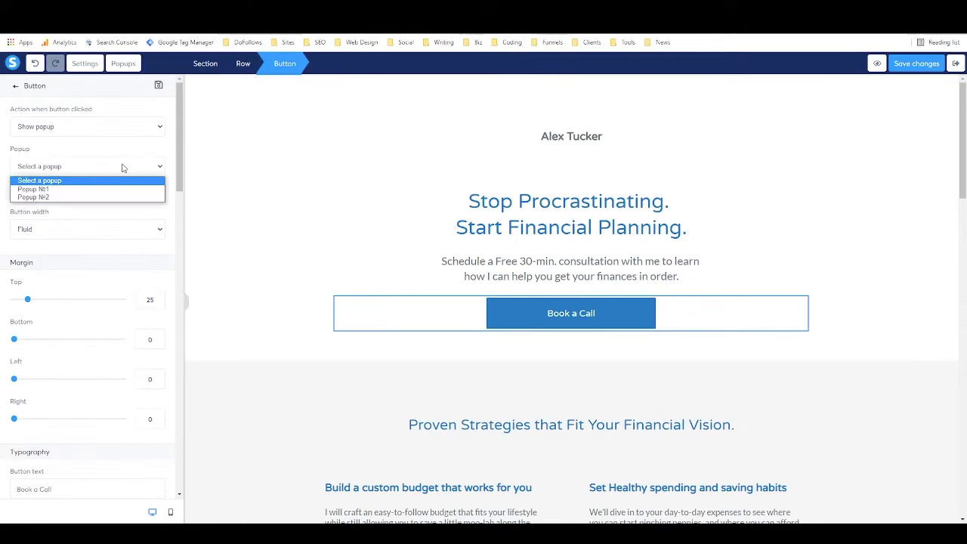
{"action": "left_click", "coordinate": [98, 198]}
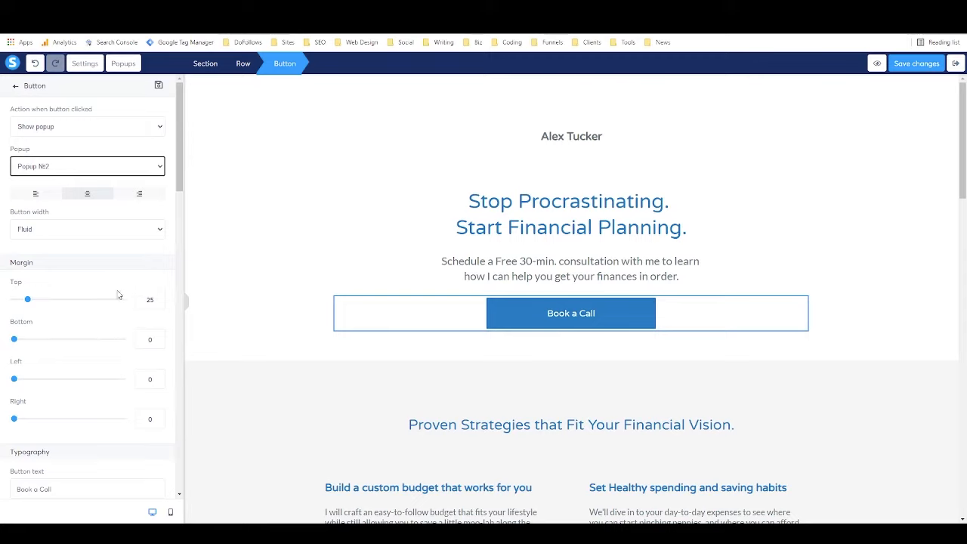
{"action": "scroll", "coordinate": [98, 341], "scroll_direction": "down", "scroll_amount": 1}
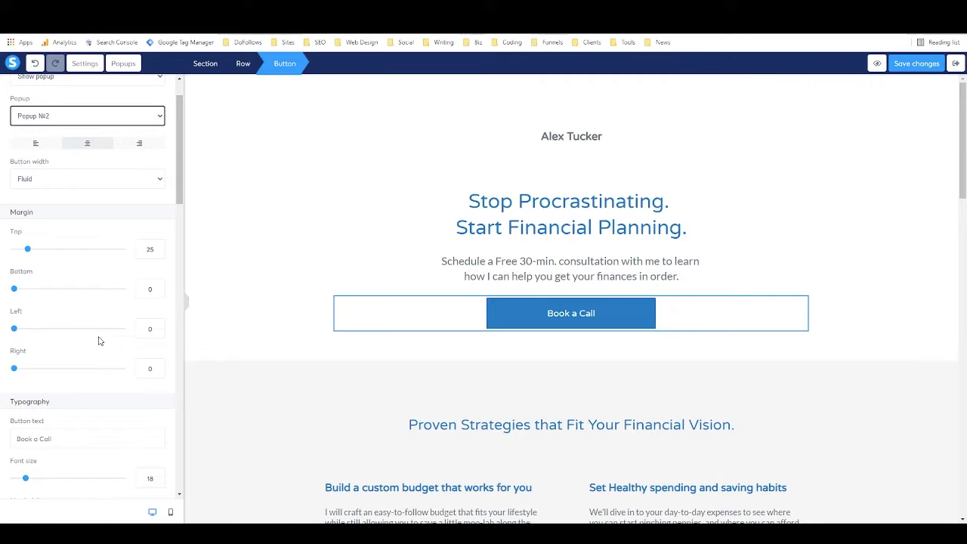
{"action": "scroll", "coordinate": [99, 341], "scroll_direction": "down", "scroll_amount": 1}
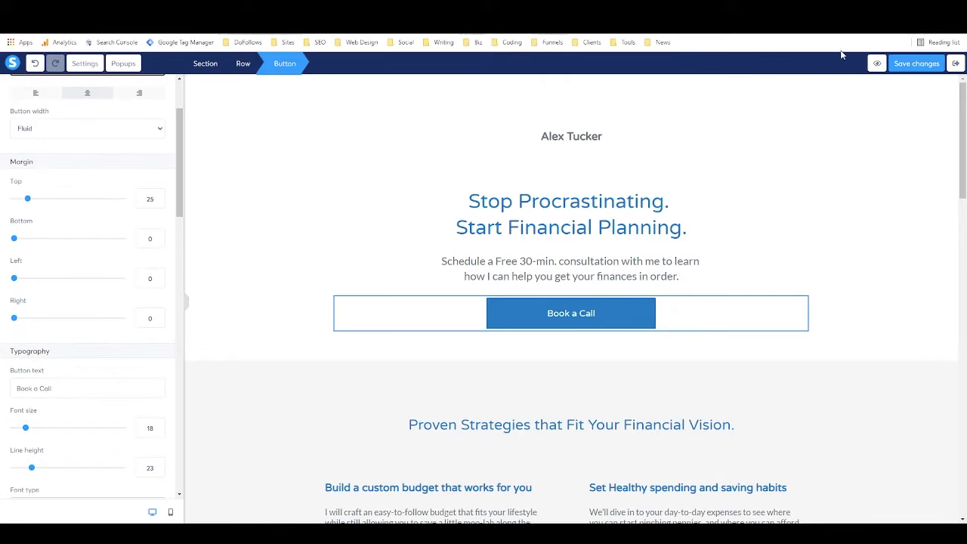
Save the Book a Call popup action and exit the editor to the test squeeze step.
{"action": "left_click", "coordinate": [923, 64]}
{"action": "left_click", "coordinate": [956, 63]}
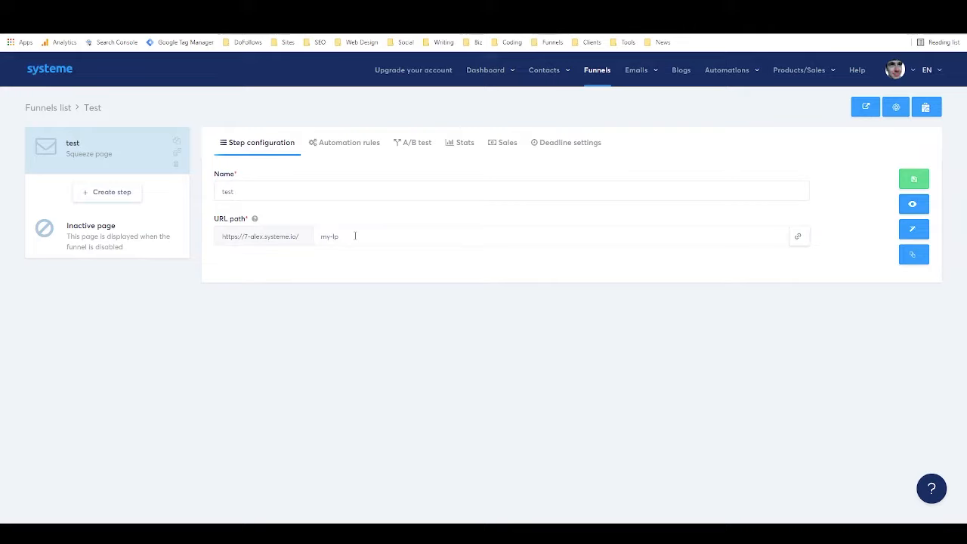
{"action": "left_click", "coordinate": [914, 204]}
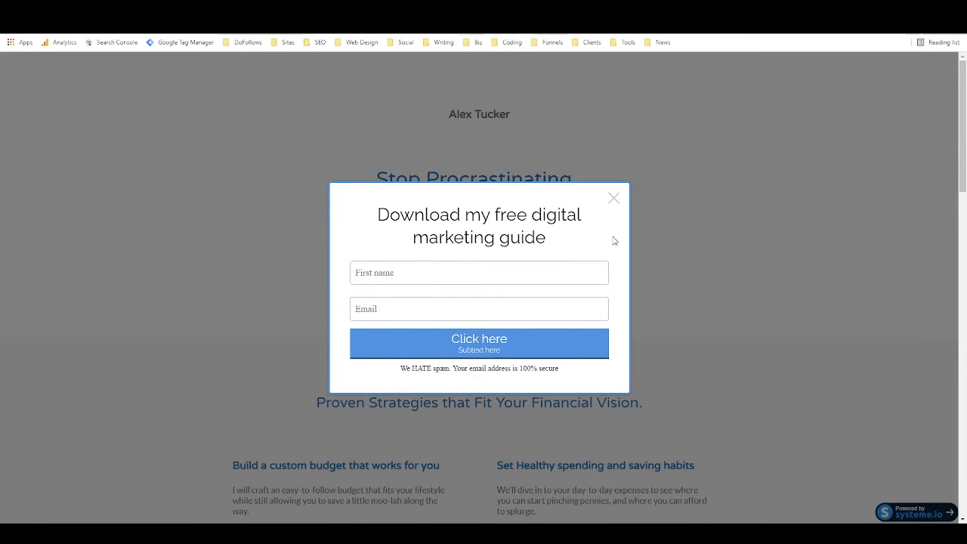
{"action": "left_click", "coordinate": [613, 198]}
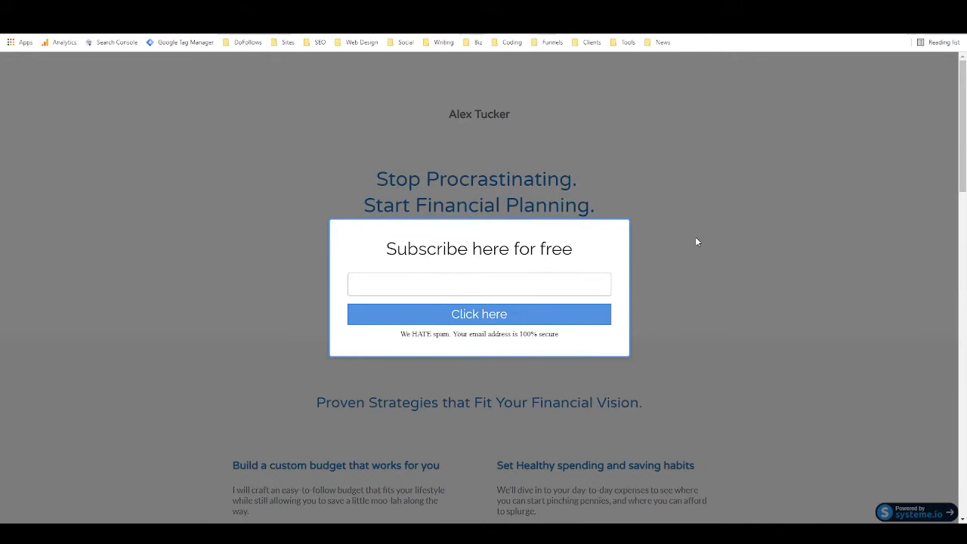
{"action": "left_click", "coordinate": [529, 9]}
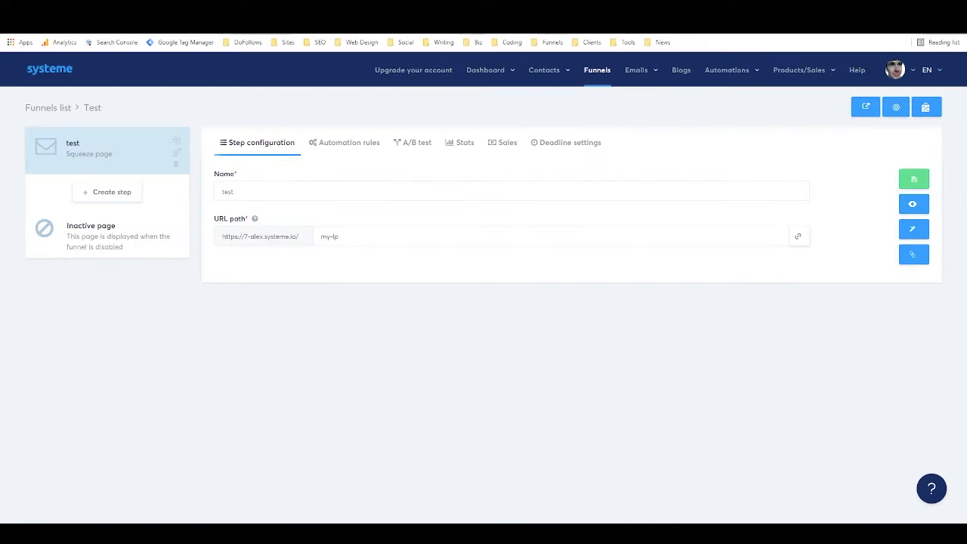
Reopen the squeeze page in the editor and delete Popup №1 from its Popups list.
{"action": "left_click", "coordinate": [913, 229]}
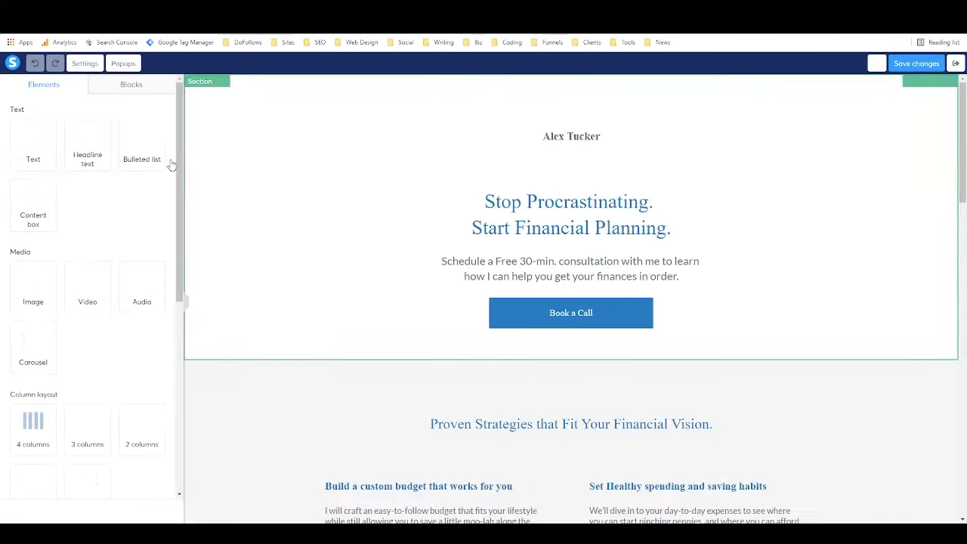
{"action": "left_click", "coordinate": [125, 64]}
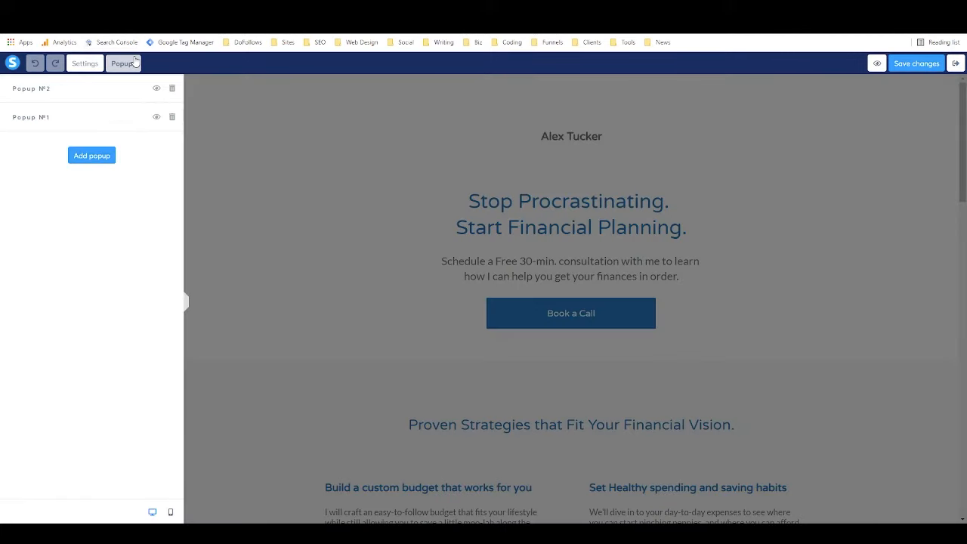
{"action": "left_click", "coordinate": [156, 119]}
{"action": "left_click", "coordinate": [172, 117]}
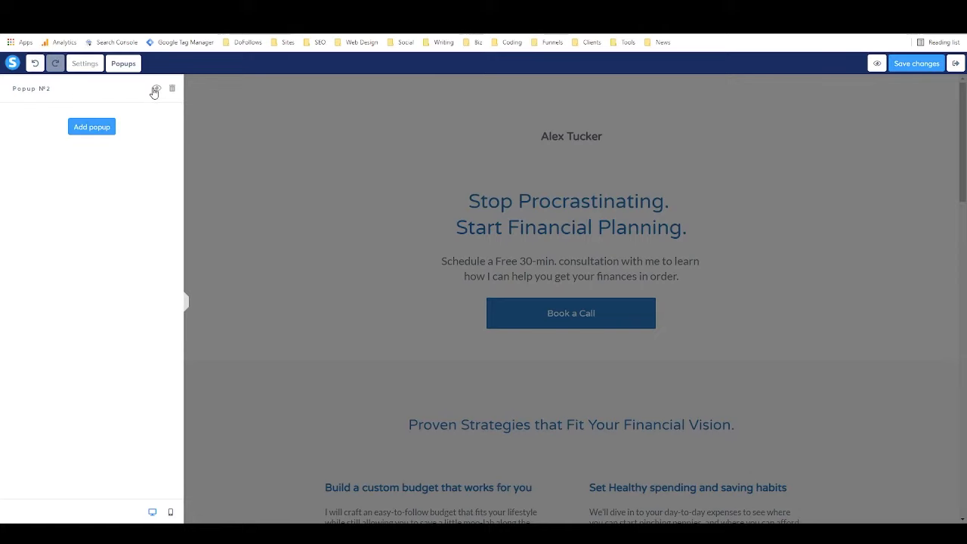
In Popup №2's settings, set Open popup automatically to OFF and save the page.
{"action": "left_click", "coordinate": [155, 91]}
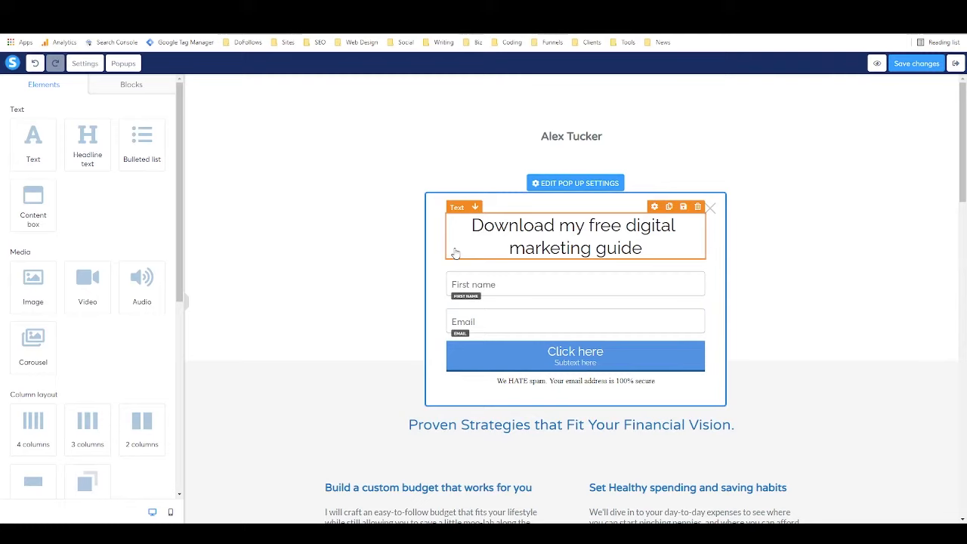
{"action": "left_click", "coordinate": [557, 189]}
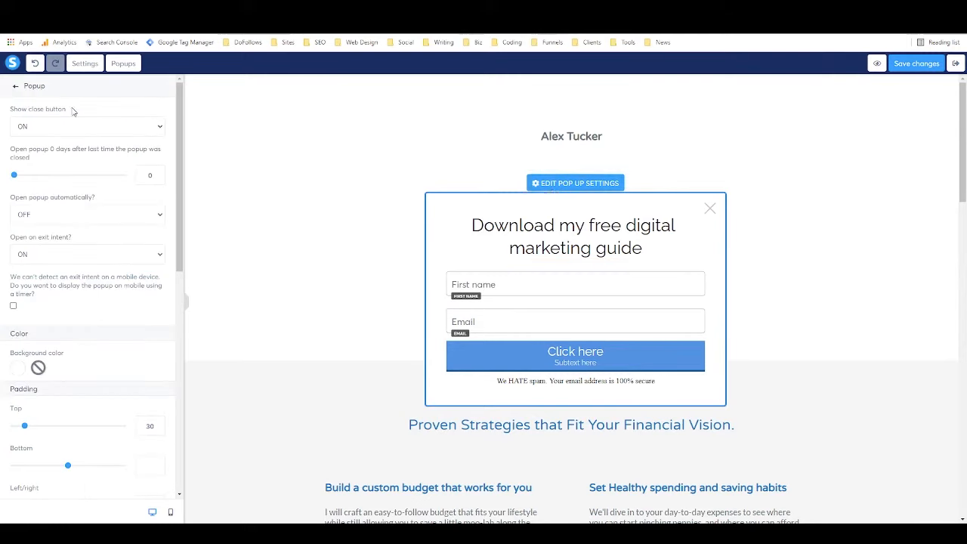
{"action": "left_click", "coordinate": [61, 217]}
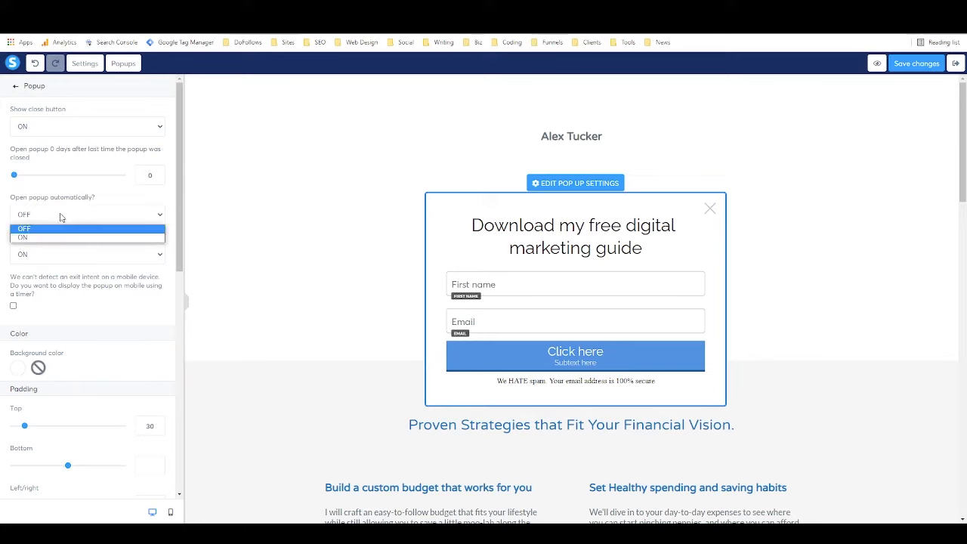
{"action": "left_click", "coordinate": [47, 228]}
{"action": "left_click", "coordinate": [47, 219]}
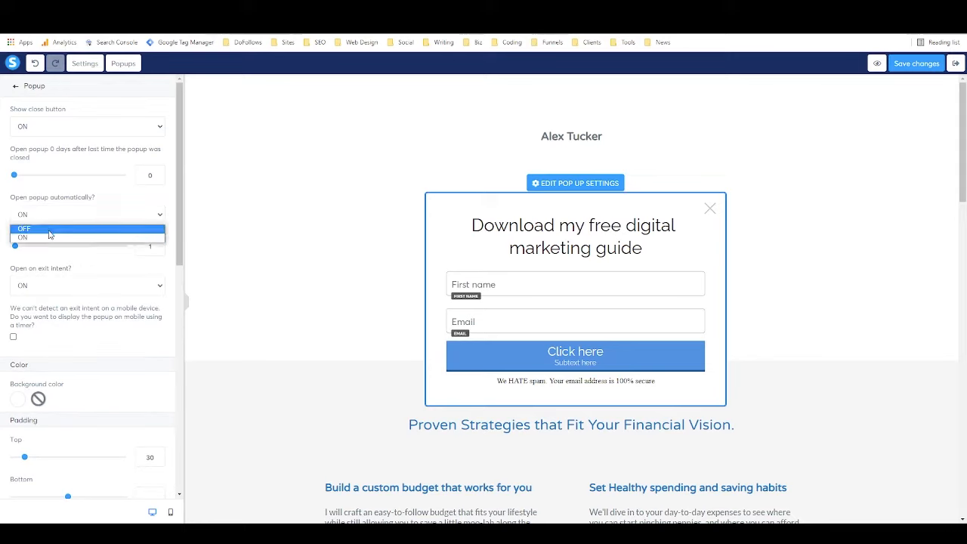
{"action": "left_click", "coordinate": [69, 213]}
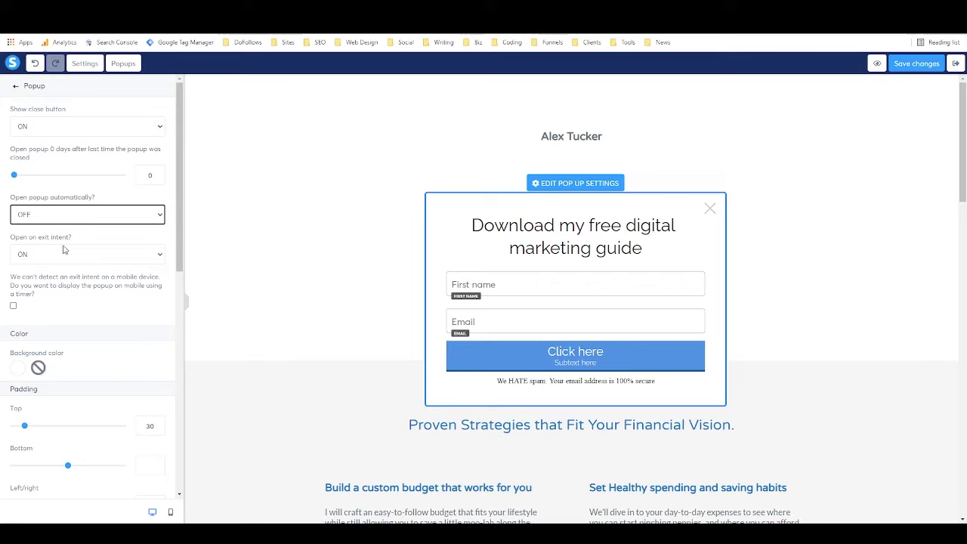
{"action": "scroll", "coordinate": [76, 257], "scroll_direction": "down", "scroll_amount": 5}
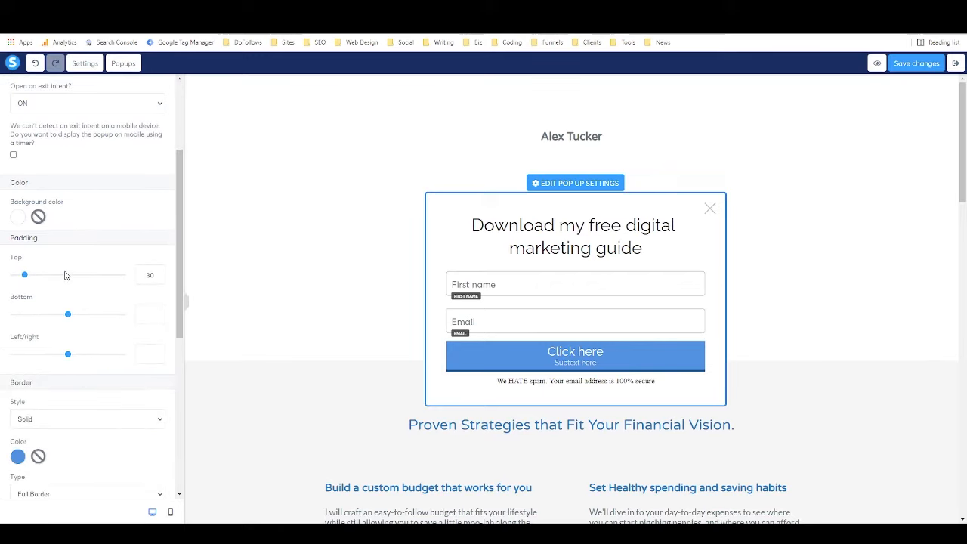
{"action": "scroll", "coordinate": [76, 270], "scroll_direction": "down", "scroll_amount": 2}
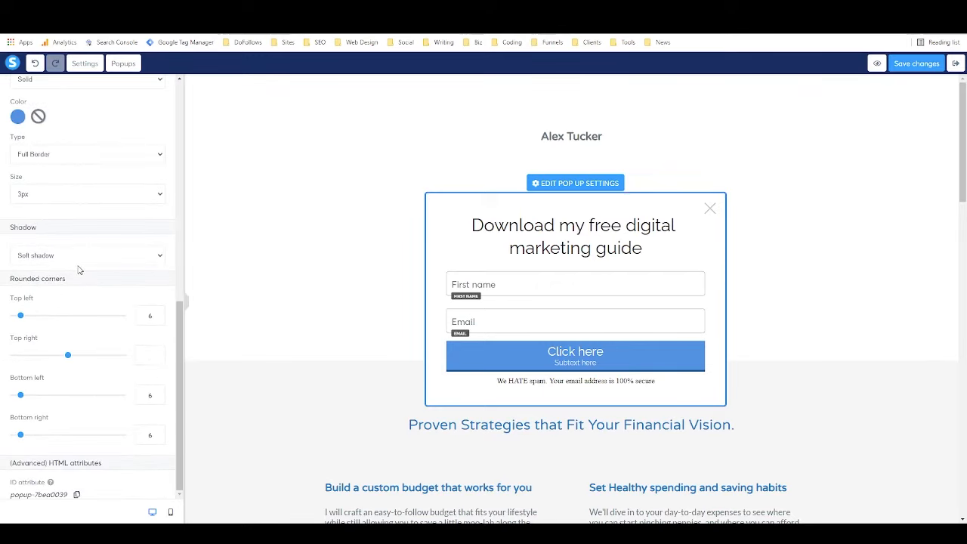
{"action": "scroll", "coordinate": [78, 269], "scroll_direction": "up", "scroll_amount": 7}
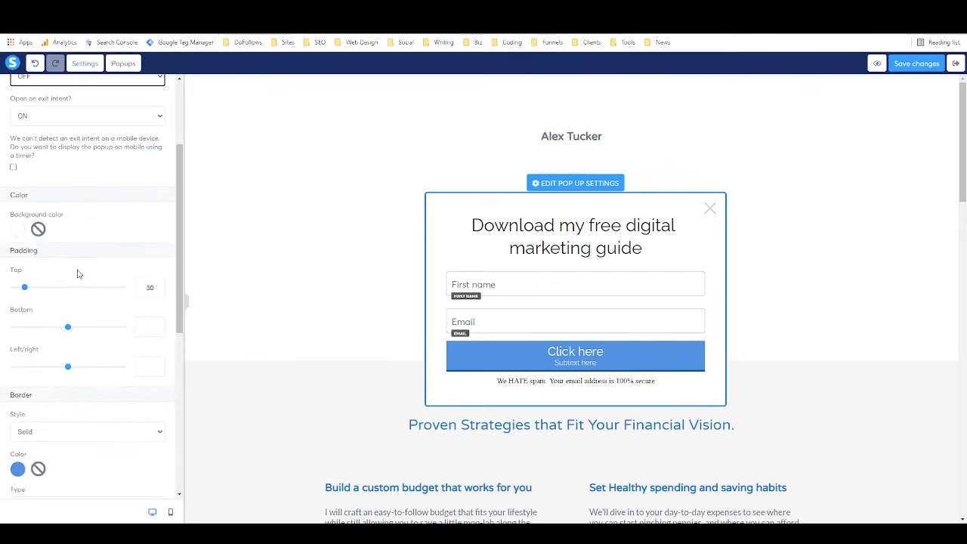
{"action": "left_click", "coordinate": [928, 67]}
Open the live step page and test twice that Book a Call opens and closes the guide popup.
{"action": "left_click", "coordinate": [957, 65]}
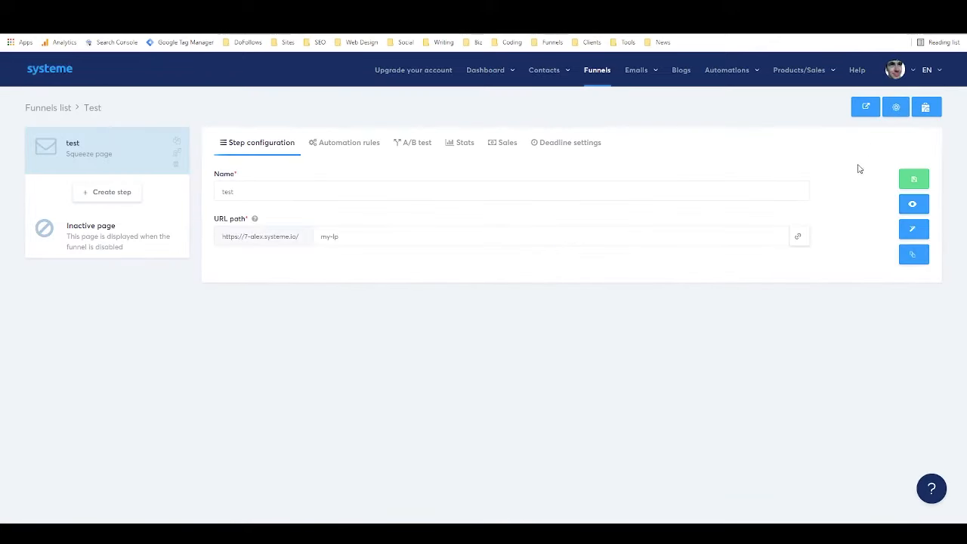
{"action": "left_click", "coordinate": [913, 204]}
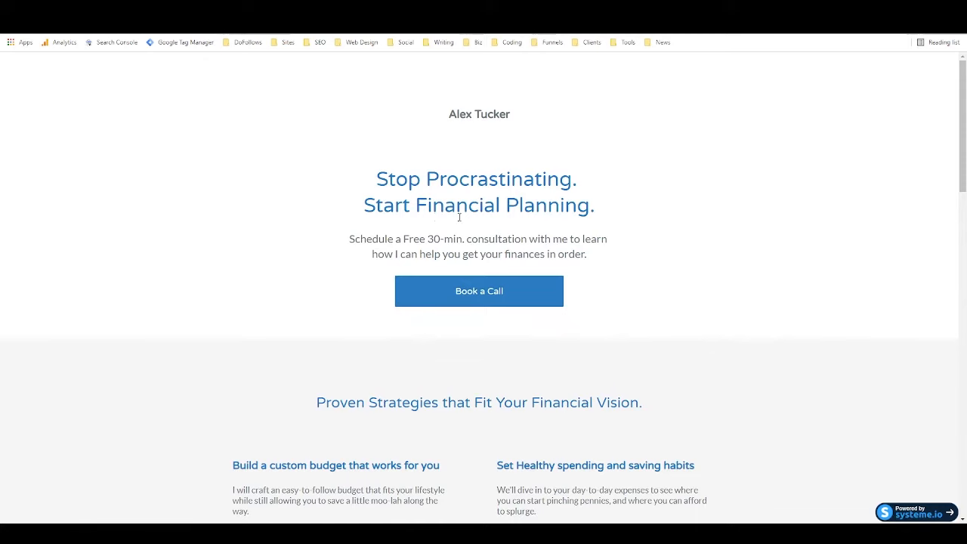
{"action": "left_click", "coordinate": [406, 301]}
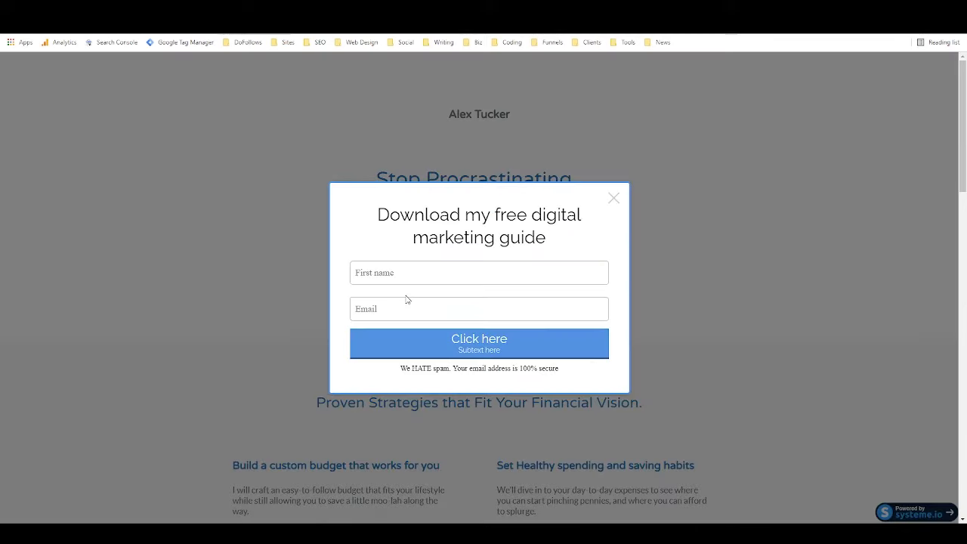
{"action": "left_click", "coordinate": [613, 198]}
{"action": "left_click", "coordinate": [538, 285]}
{"action": "left_click", "coordinate": [614, 200]}
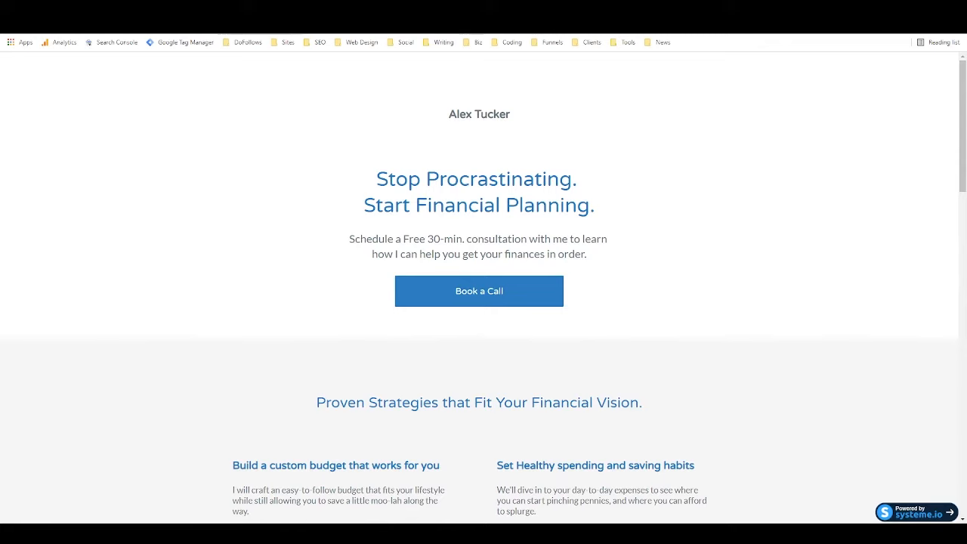
{"action": "left_click", "coordinate": [642, 8]}
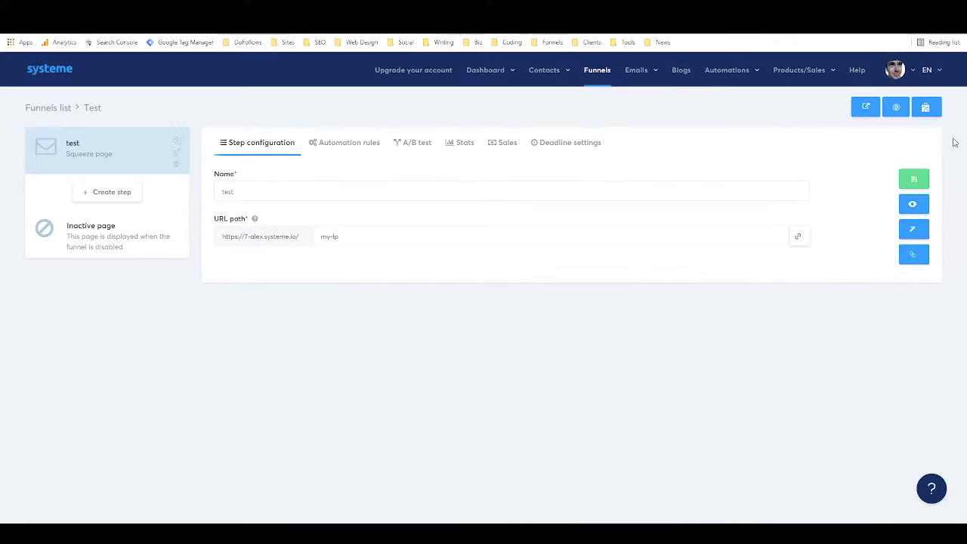
Confirm Popup №2's Open on exit intent stays ON, save the page, and exit the editor.
{"action": "left_click", "coordinate": [914, 231]}
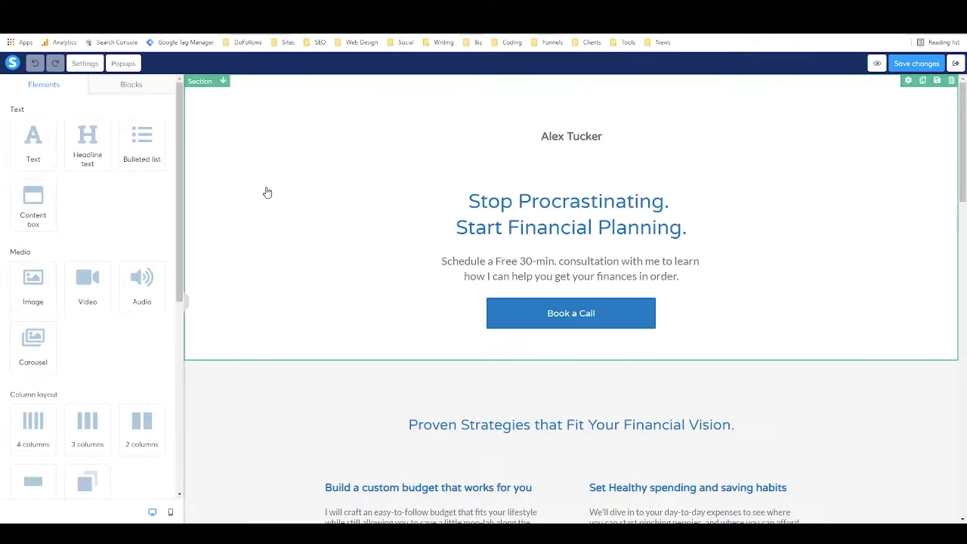
{"action": "left_click", "coordinate": [123, 64]}
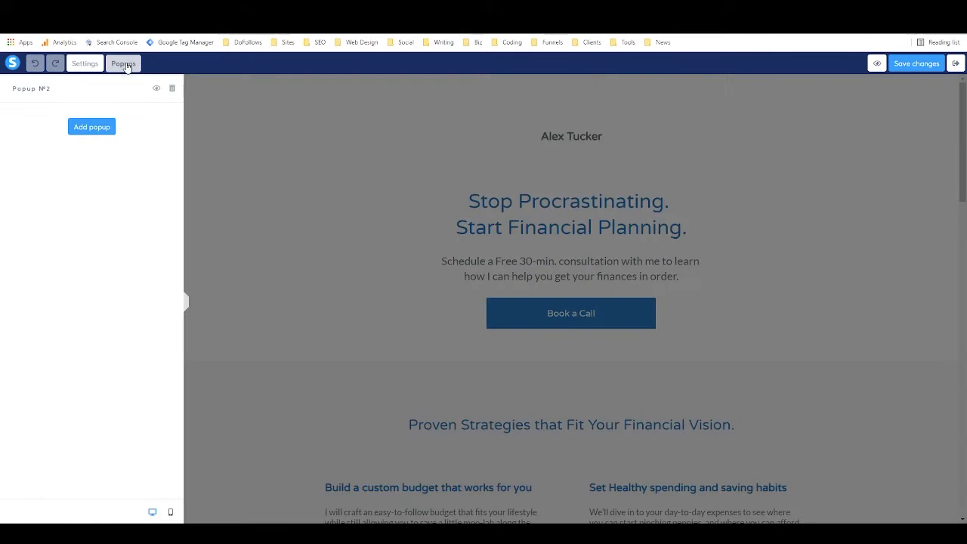
{"action": "left_click", "coordinate": [156, 88]}
{"action": "left_click", "coordinate": [552, 185]}
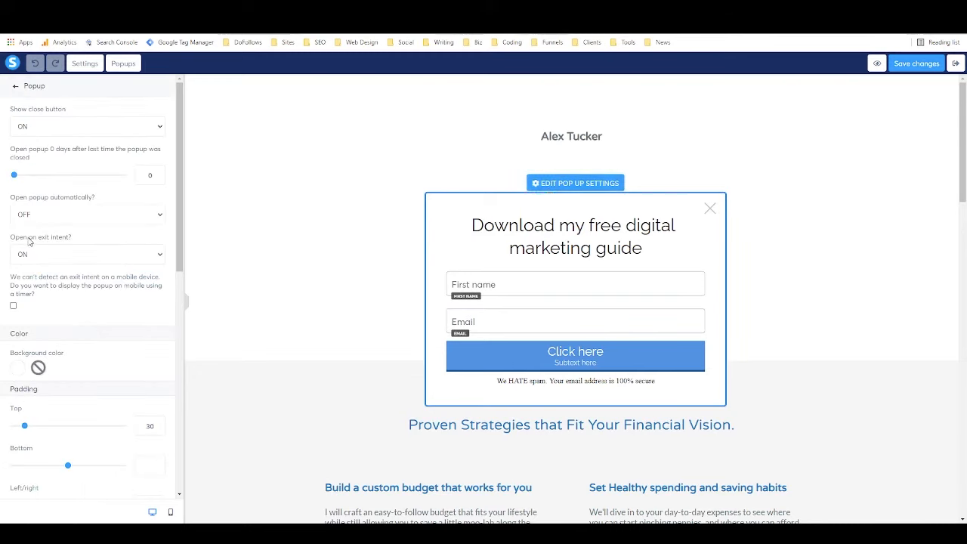
{"action": "left_click", "coordinate": [46, 260]}
{"action": "left_click", "coordinate": [46, 260]}
{"action": "left_click", "coordinate": [47, 260]}
{"action": "left_click", "coordinate": [46, 261]}
{"action": "left_click", "coordinate": [47, 260]}
{"action": "left_click", "coordinate": [47, 270]}
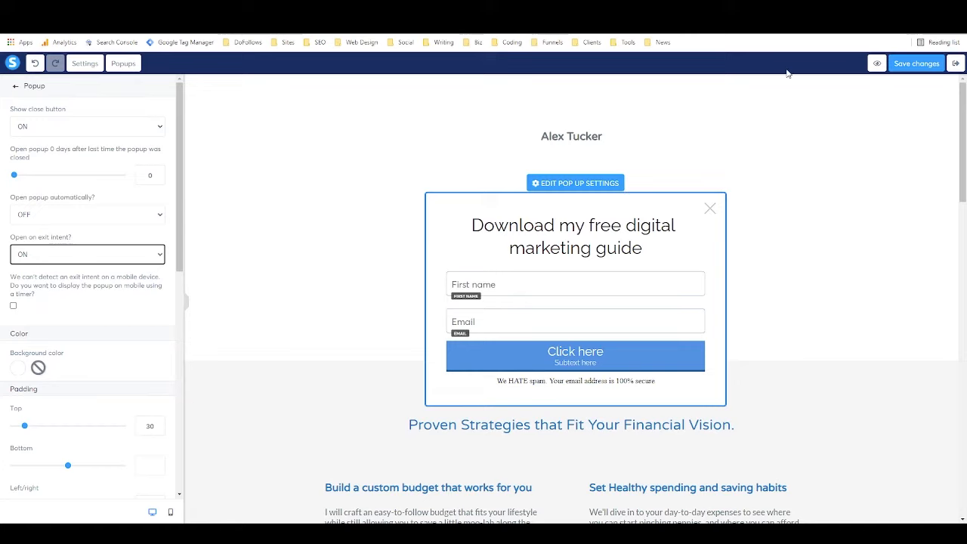
{"action": "left_click", "coordinate": [900, 65]}
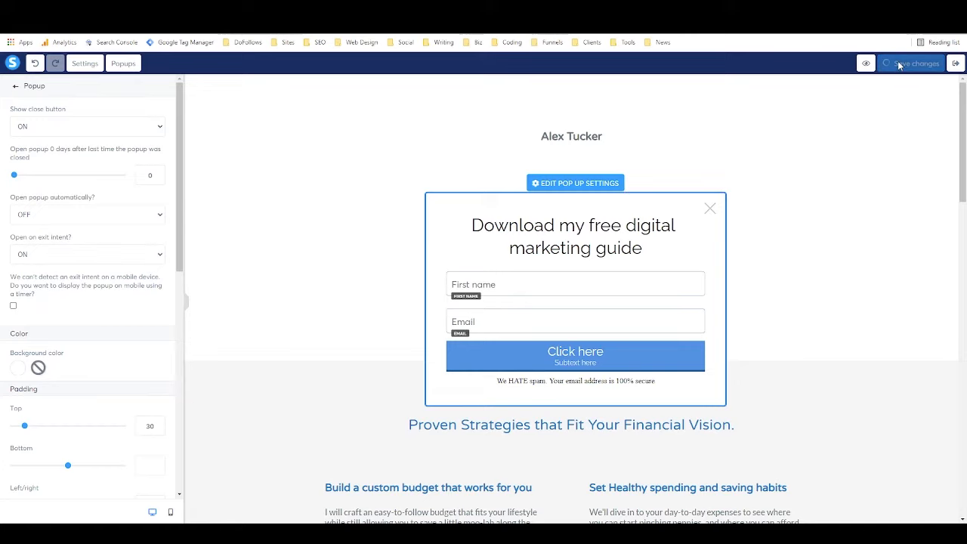
{"action": "left_click", "coordinate": [956, 64]}
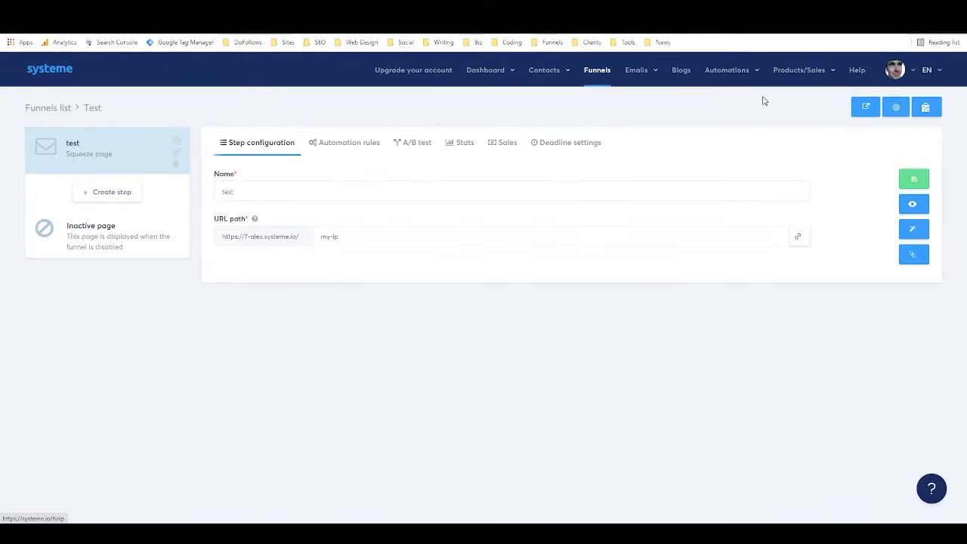
{"action": "left_click", "coordinate": [914, 204]}
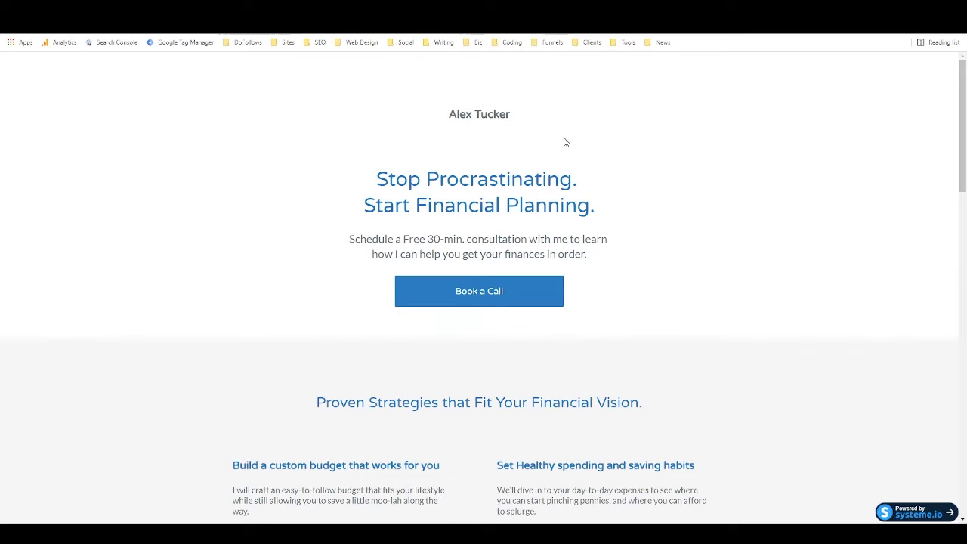
{"action": "scroll", "coordinate": [337, 339], "scroll_direction": "down", "scroll_amount": 3}
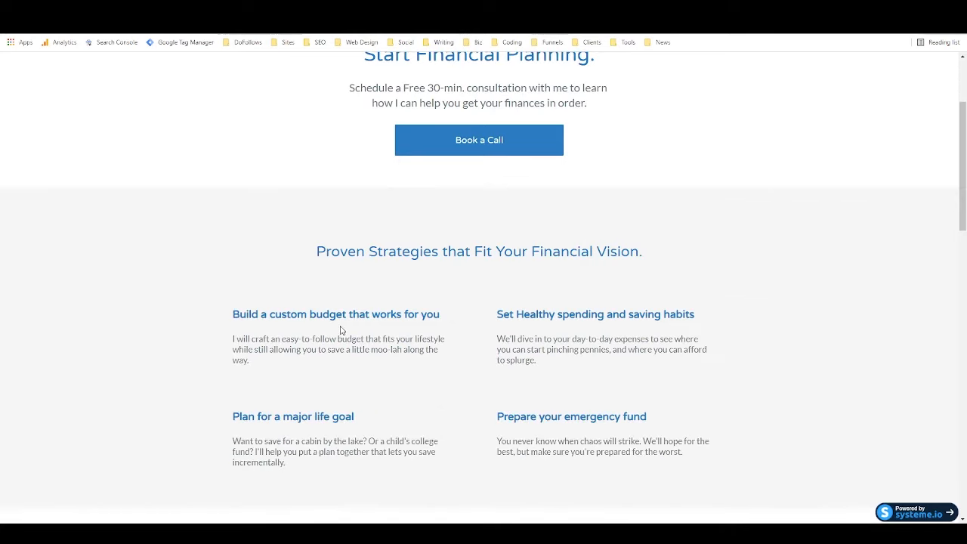
{"action": "scroll", "coordinate": [325, 159], "scroll_direction": "up", "scroll_amount": 3}
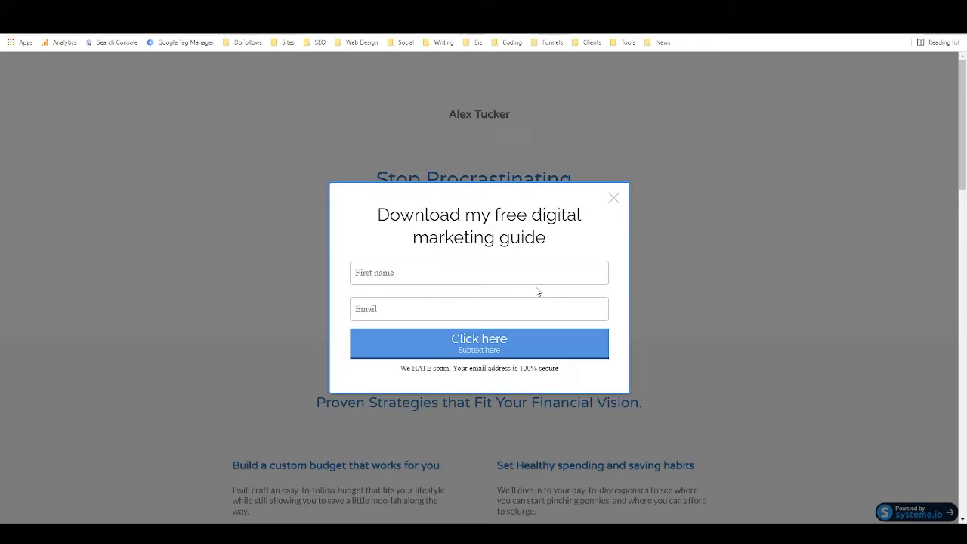
{"action": "left_click", "coordinate": [535, 290]}
{"action": "left_click", "coordinate": [383, 268]}
{"action": "left_click", "coordinate": [381, 219]}
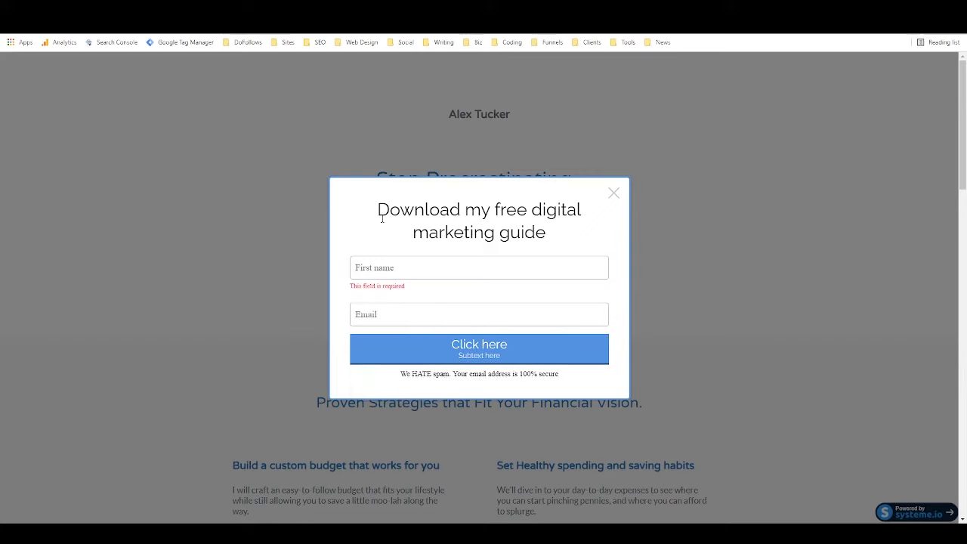
{"action": "left_click", "coordinate": [615, 193]}
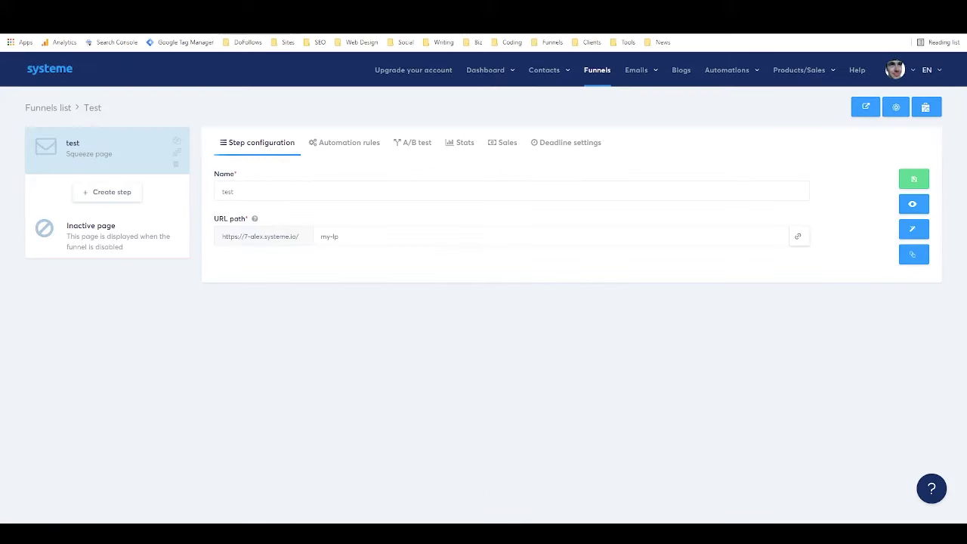
Reopen the squeeze page editor, display Popup №2, and bring up its Click here button's settings.
{"action": "left_click", "coordinate": [913, 231]}
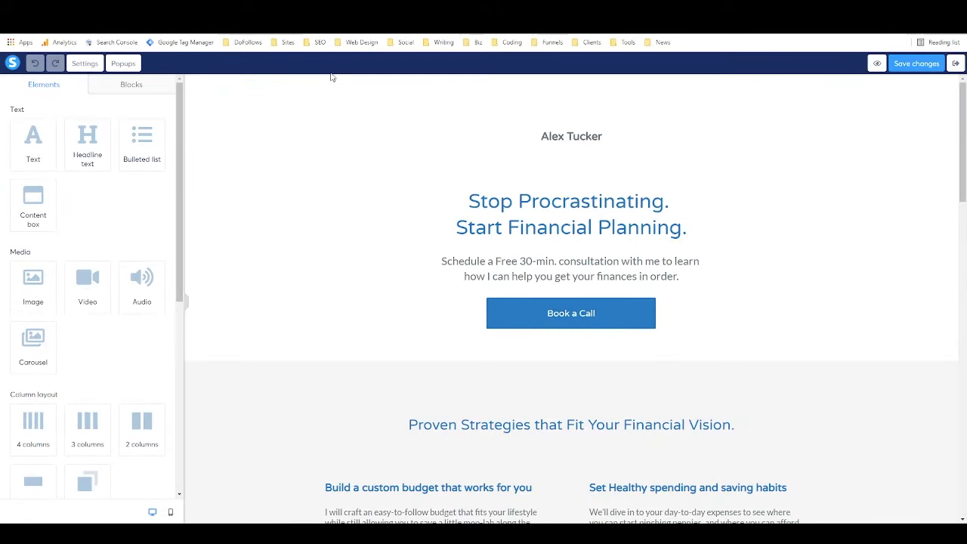
{"action": "left_click", "coordinate": [121, 65]}
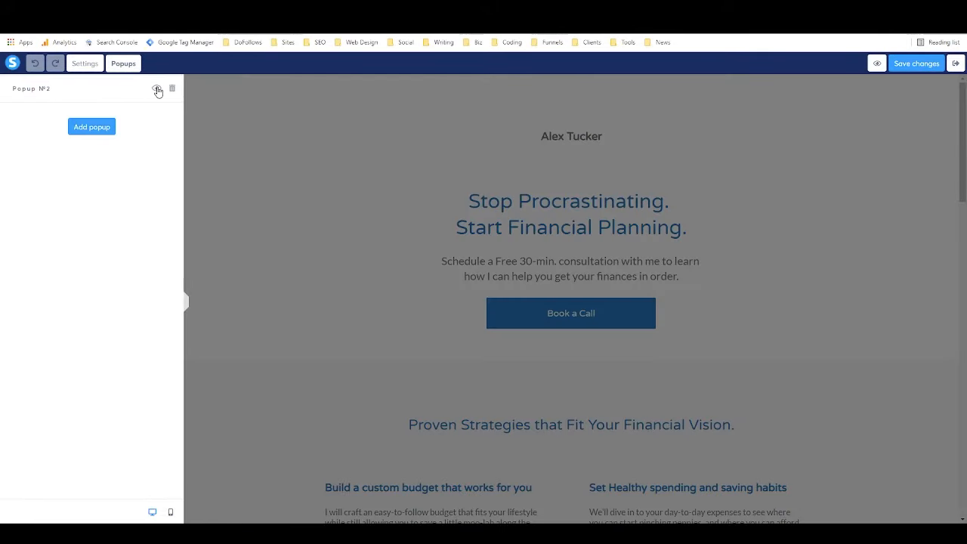
{"action": "left_click", "coordinate": [155, 88]}
{"action": "left_click", "coordinate": [554, 184]}
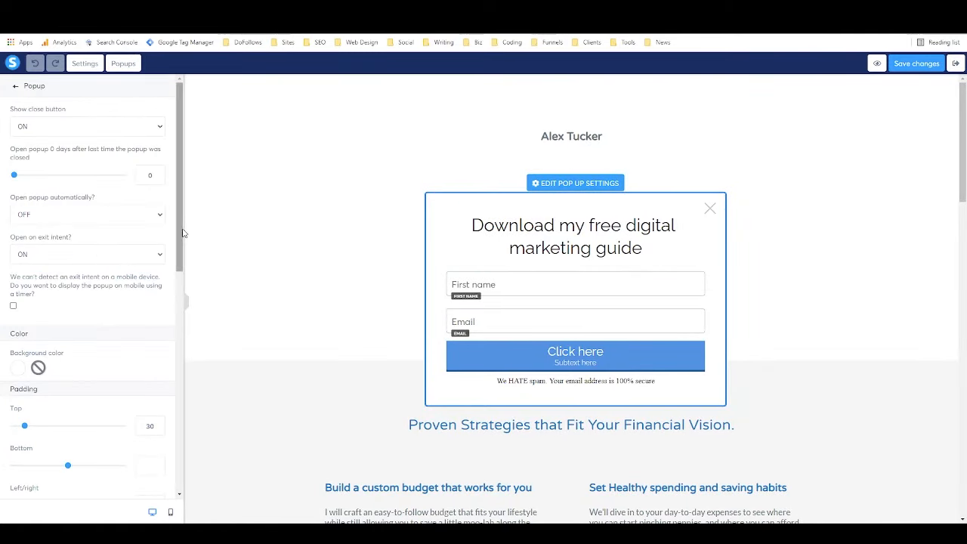
{"action": "scroll", "coordinate": [94, 217], "scroll_direction": "down", "scroll_amount": 5}
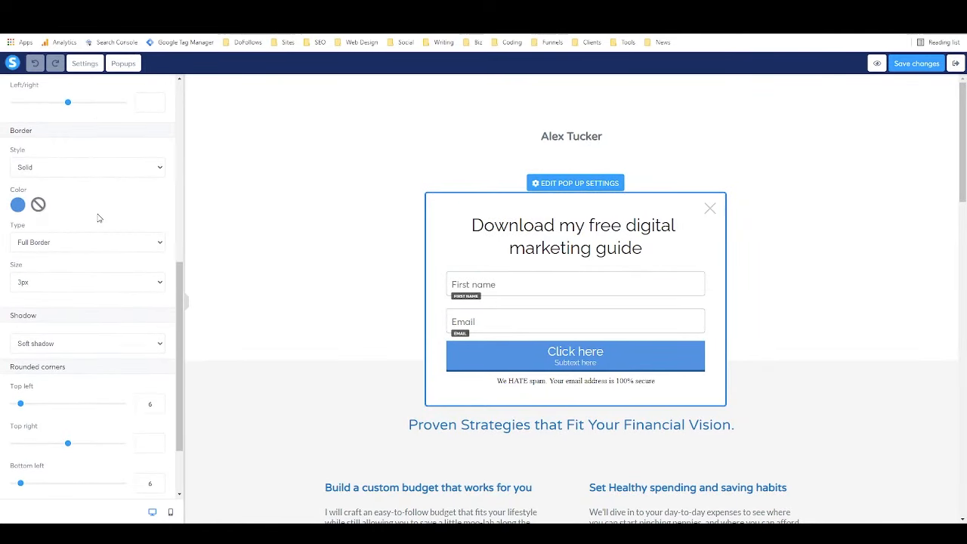
{"action": "scroll", "coordinate": [98, 217], "scroll_direction": "down", "scroll_amount": 3}
{"action": "left_click", "coordinate": [537, 355]}
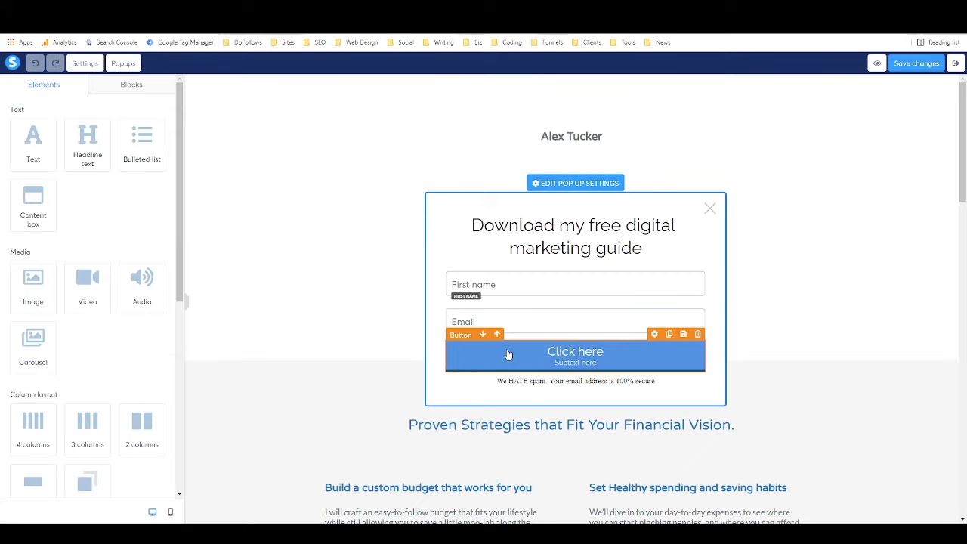
{"action": "left_click", "coordinate": [512, 352]}
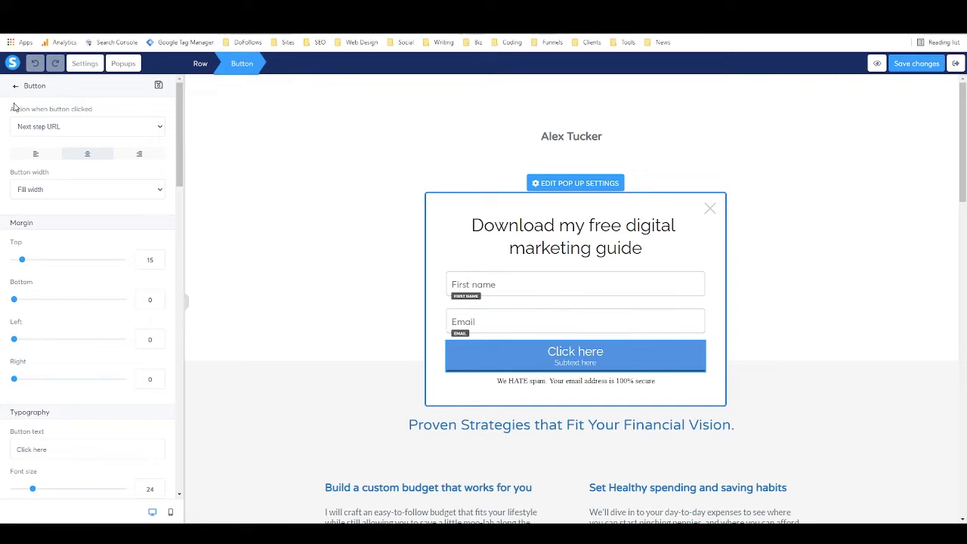
Set the Click here button's action to Send form, redirecting To the next step.
{"action": "left_click", "coordinate": [53, 128]}
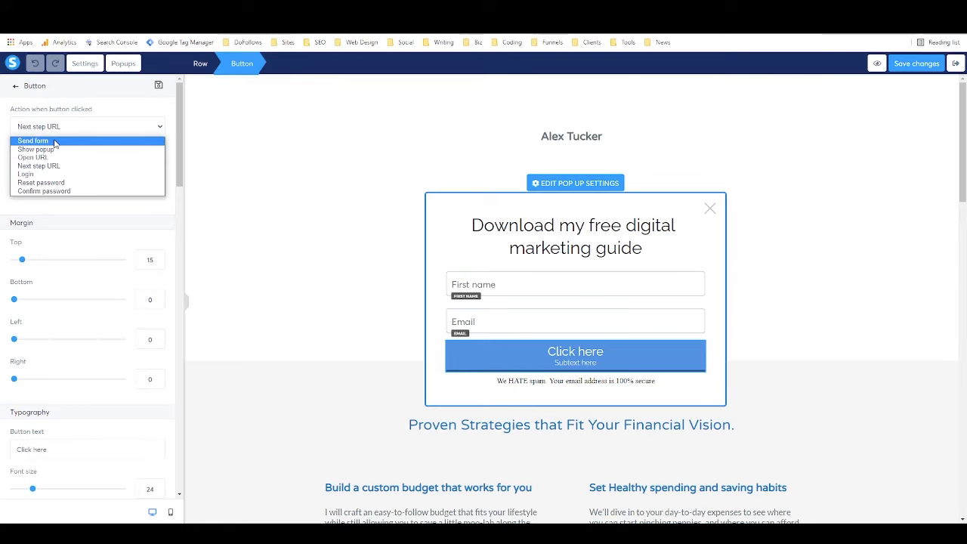
{"action": "key", "text": "Escape"}
{"action": "left_click", "coordinate": [54, 144]}
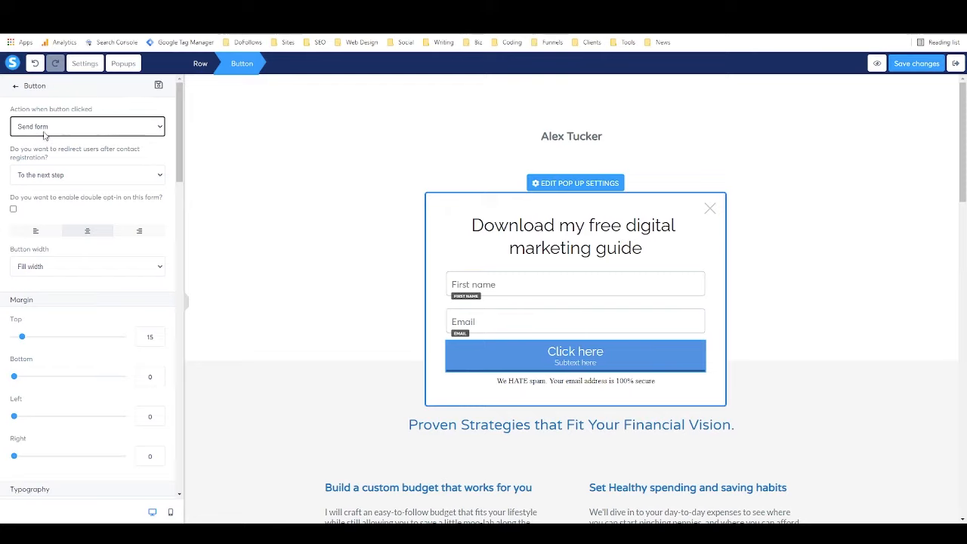
{"action": "left_click", "coordinate": [72, 178]}
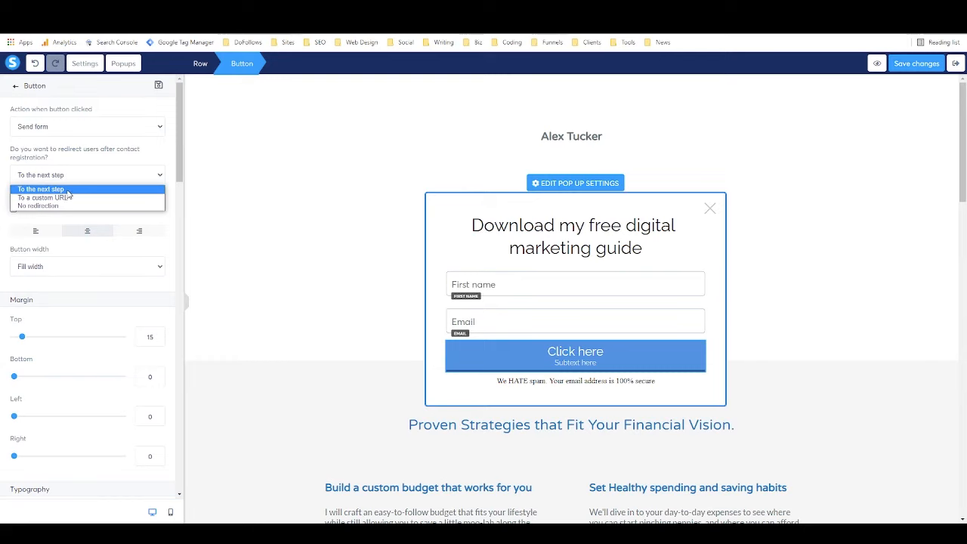
{"action": "left_click", "coordinate": [68, 190]}
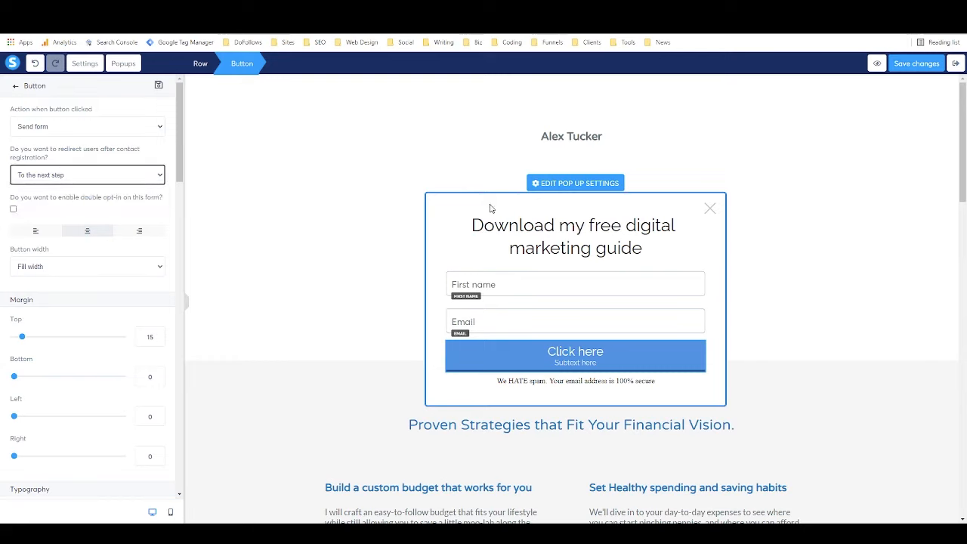
Save the page changes and exit to the Test funnel's test step.
{"action": "left_click", "coordinate": [170, 160]}
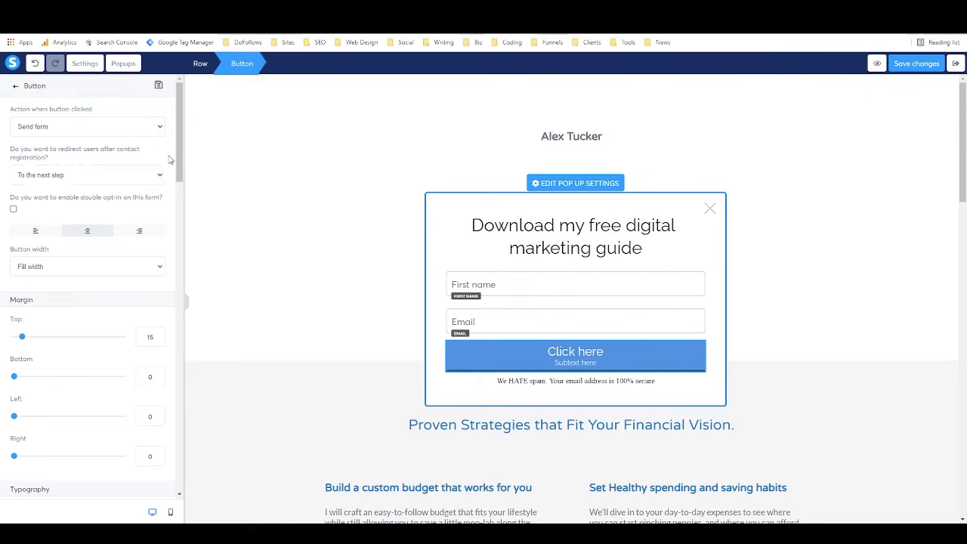
{"action": "left_click", "coordinate": [905, 64]}
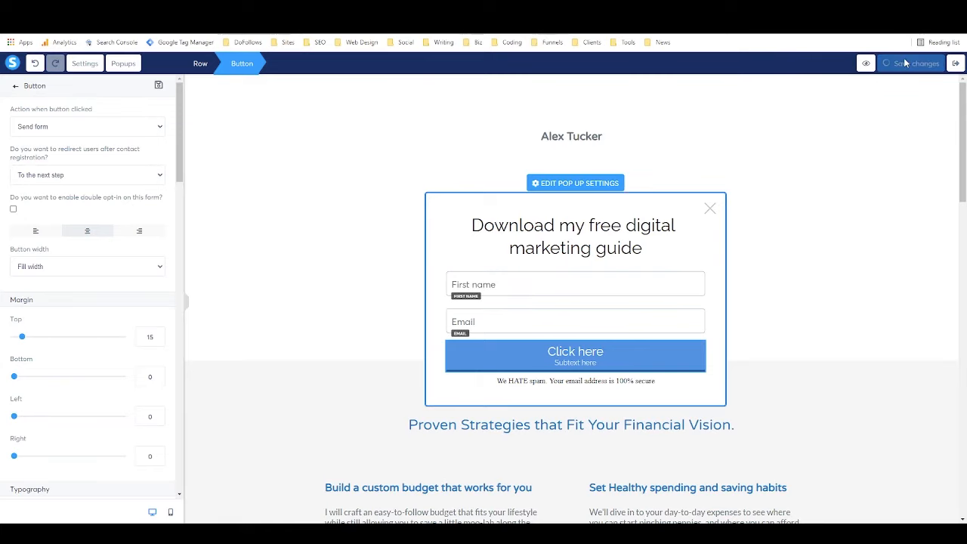
{"action": "left_click", "coordinate": [956, 63]}
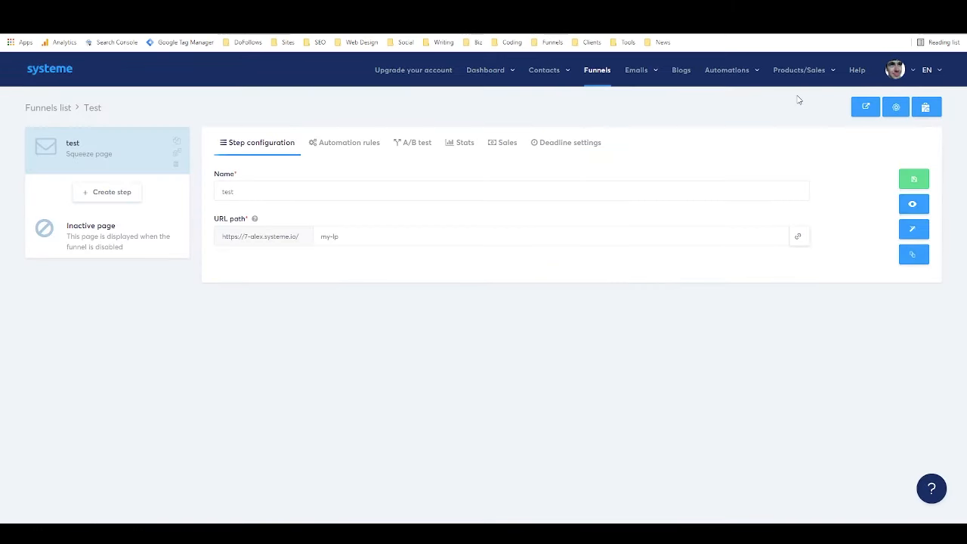